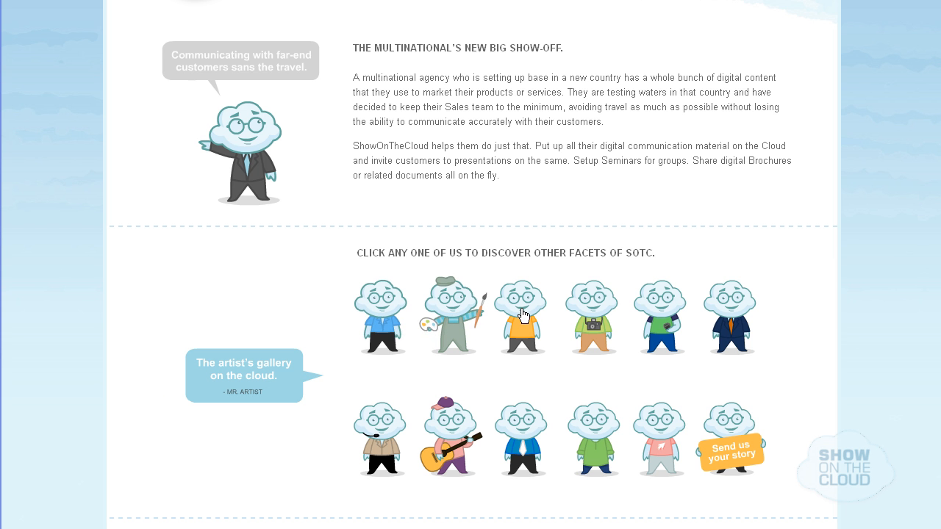
Page through four home page feature slides, then go to the sign-up page
{"action": "mouse_move", "coordinate": [599, 308]}
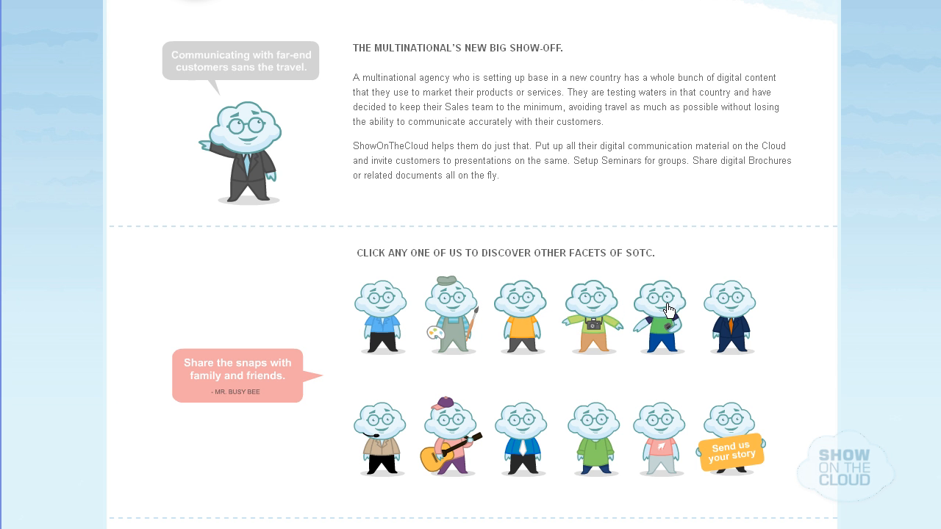
{"action": "mouse_move", "coordinate": [728, 313]}
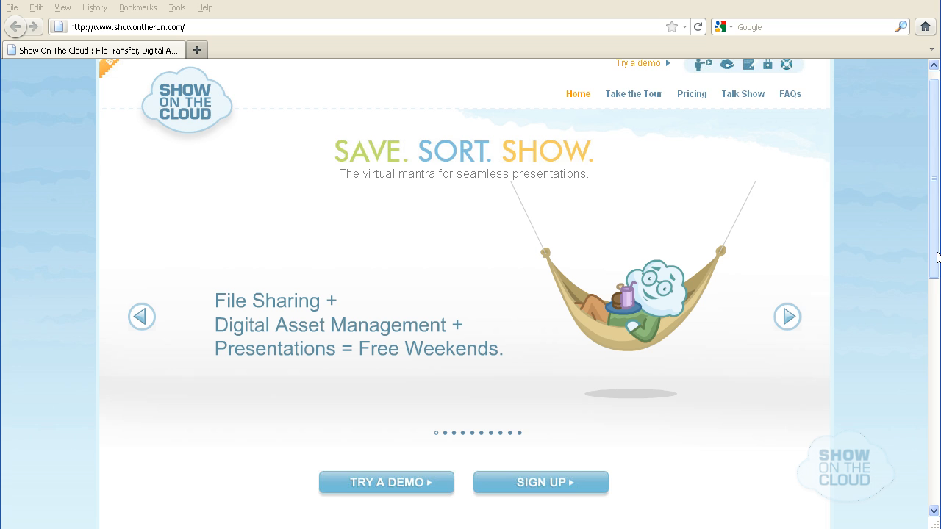
{"action": "left_click_drag", "start_coordinate": [937, 256], "coordinate": [937, 214]}
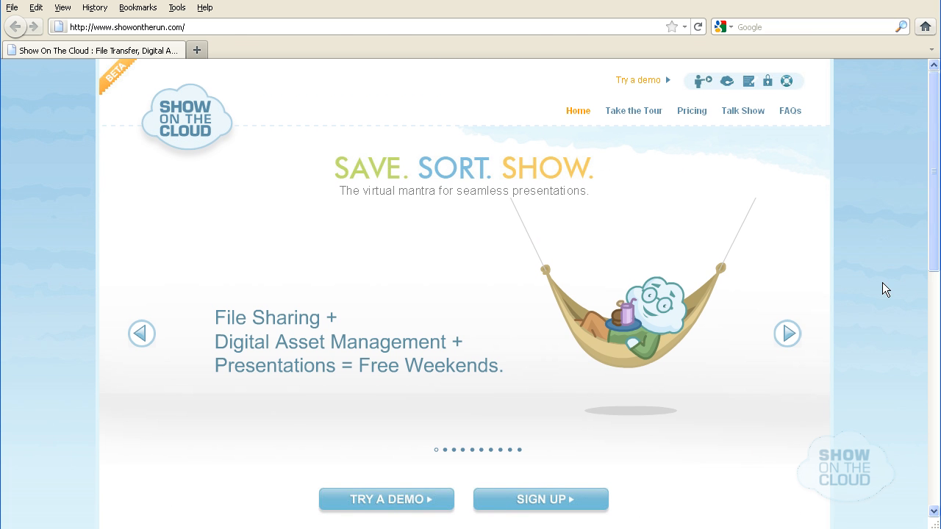
{"action": "left_click", "coordinate": [788, 343]}
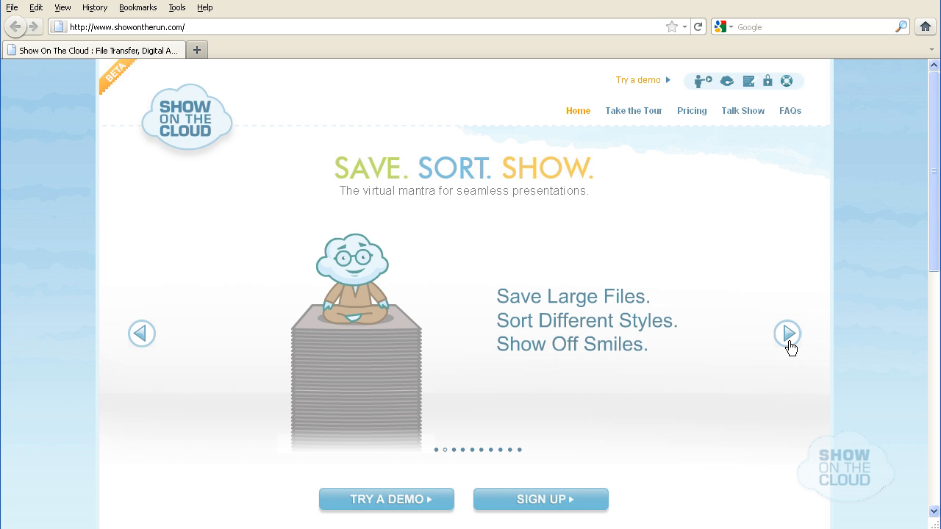
{"action": "left_click", "coordinate": [788, 335]}
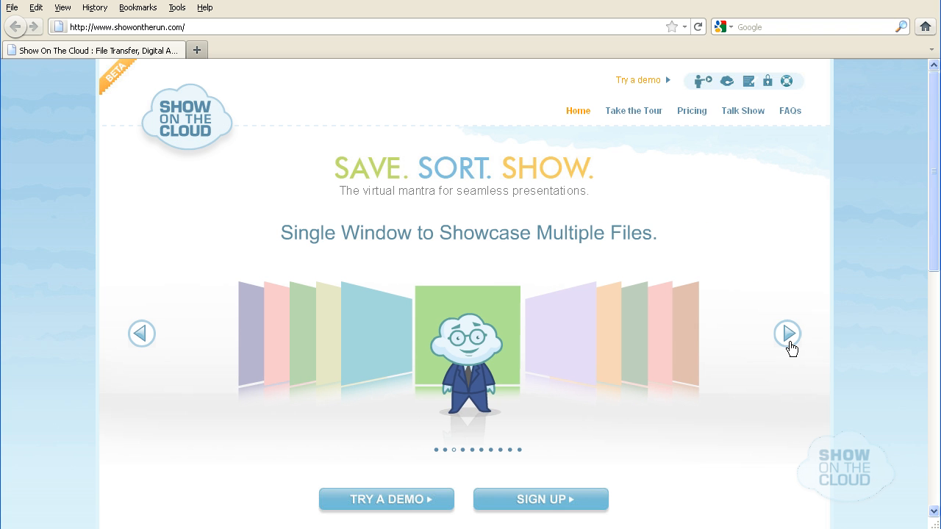
{"action": "left_click", "coordinate": [788, 335]}
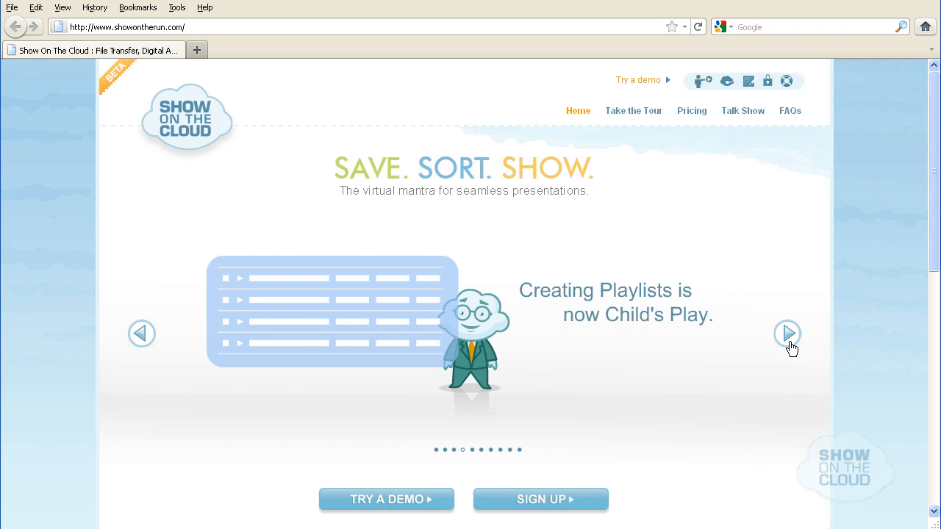
{"action": "left_click", "coordinate": [789, 335]}
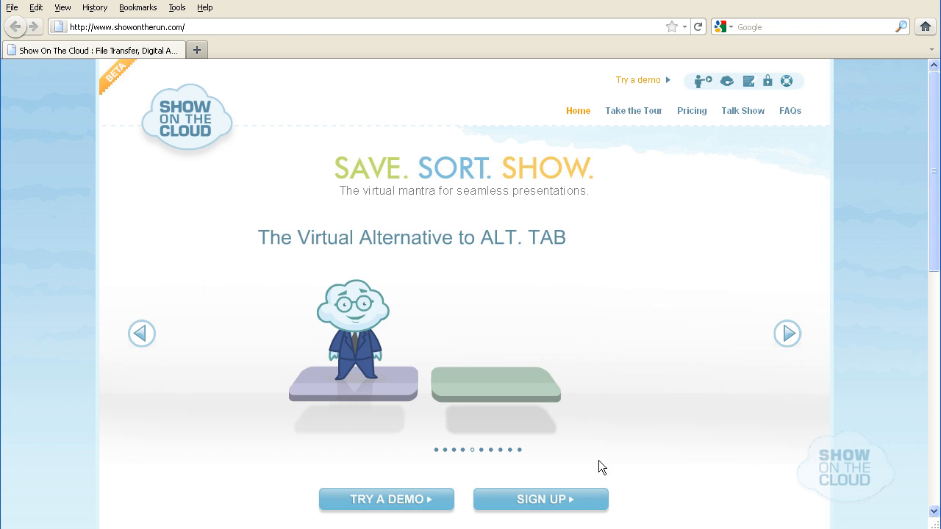
{"action": "left_click", "coordinate": [542, 503]}
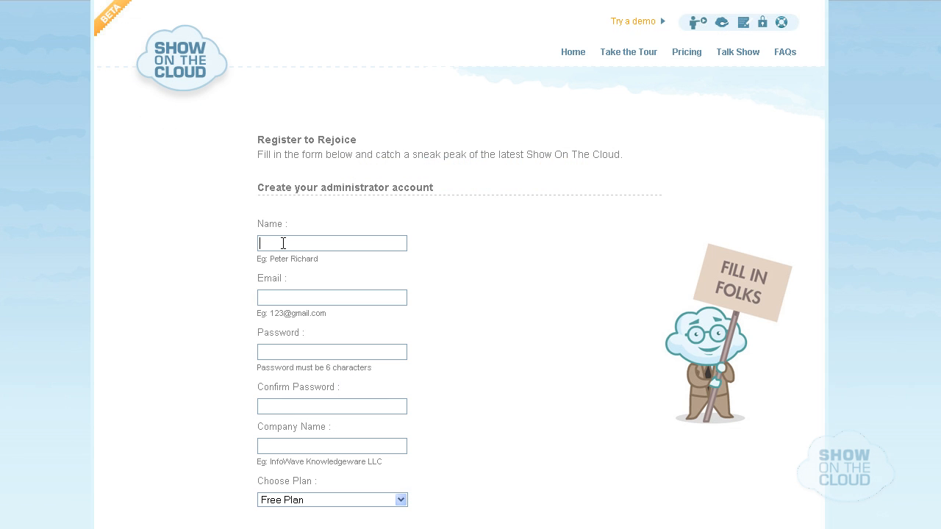
Enter the administrator's name, e-mail, password and confirmation, and company InfoWave Knowledgeware LLC
{"action": "type", "text": "Robert"}
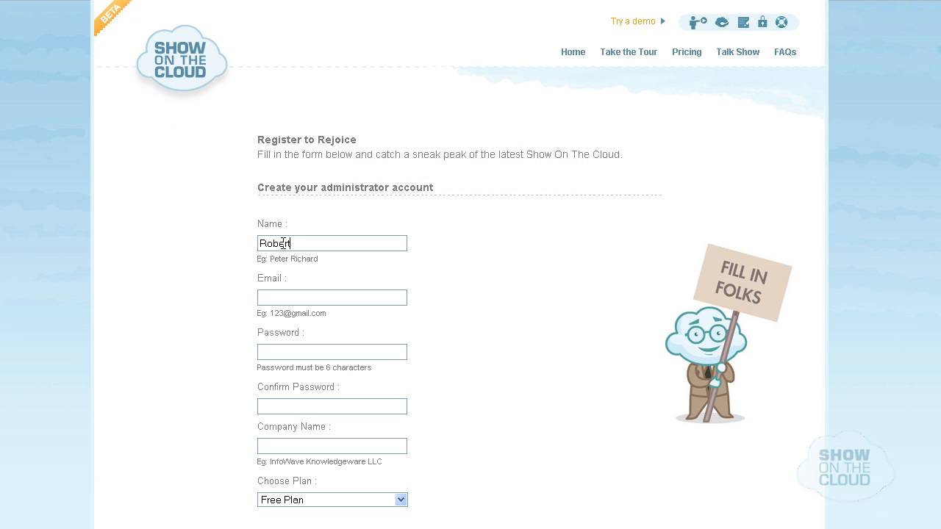
{"action": "key", "text": "Tab"}
{"action": "key", "text": "Tab"}
{"action": "type", "text": "*******"}
{"action": "key", "text": "Tab"}
{"action": "type", "text": "*******"}
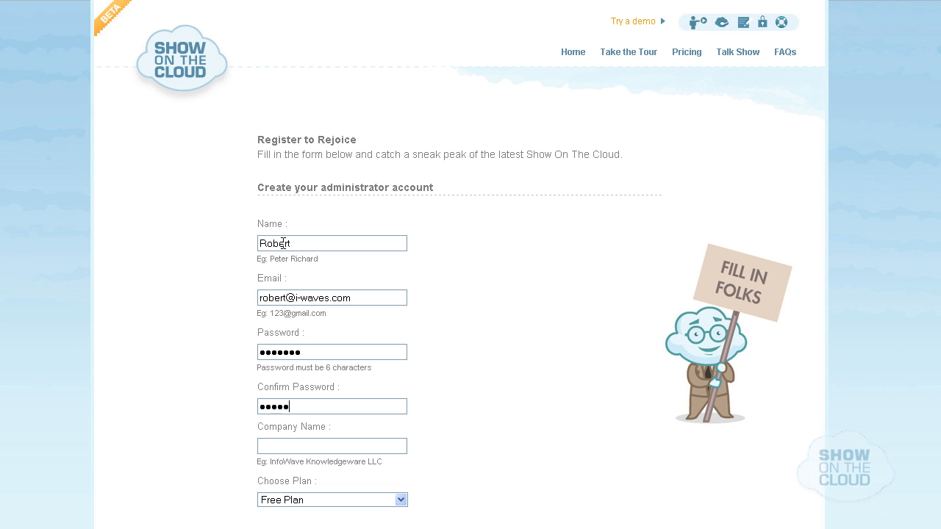
{"action": "key", "text": "Tab"}
{"action": "type", "text": "InfoWave Knowledgeware LL"}
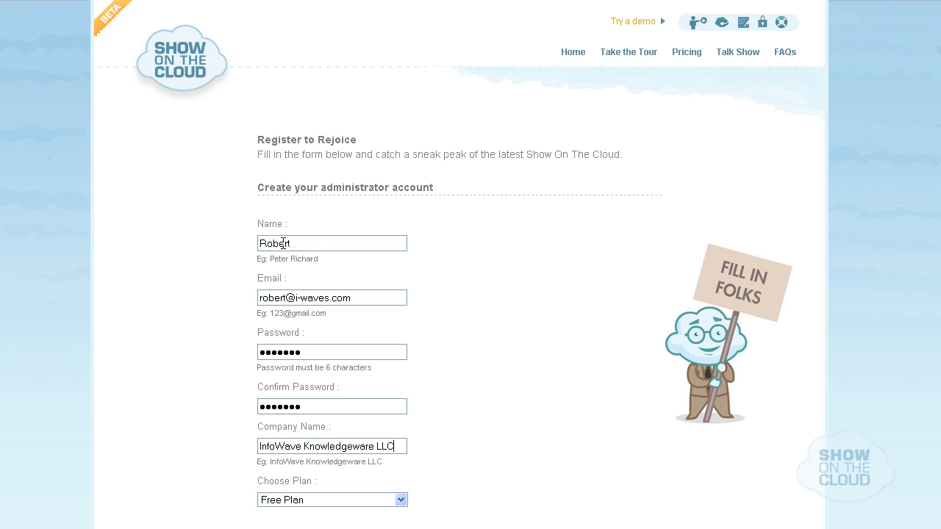
{"action": "type", "text": "C"}
Keep the Free Plan, set site address iwaves, accept the terms and register
{"action": "scroll", "coordinate": [402, 420], "scroll_direction": "down", "scroll_amount": 2}
{"action": "left_click", "coordinate": [402, 421]}
{"action": "left_click", "coordinate": [402, 417]}
{"action": "scroll", "coordinate": [400, 417], "scroll_direction": "down", "scroll_amount": 4}
{"action": "left_click", "coordinate": [323, 373]}
{"action": "type", "text": "iwa"}
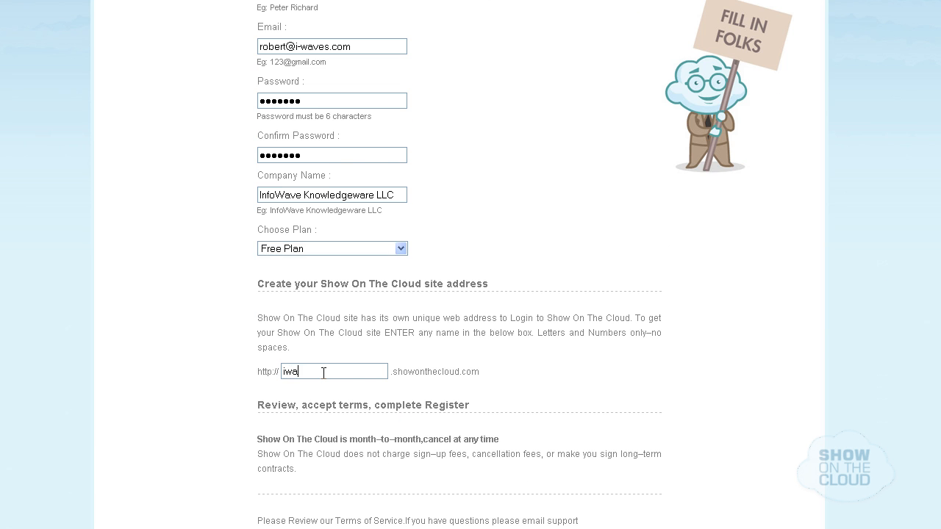
{"action": "type", "text": "ves"}
{"action": "scroll", "coordinate": [323, 373], "scroll_direction": "down", "scroll_amount": 4}
{"action": "left_click", "coordinate": [266, 376]}
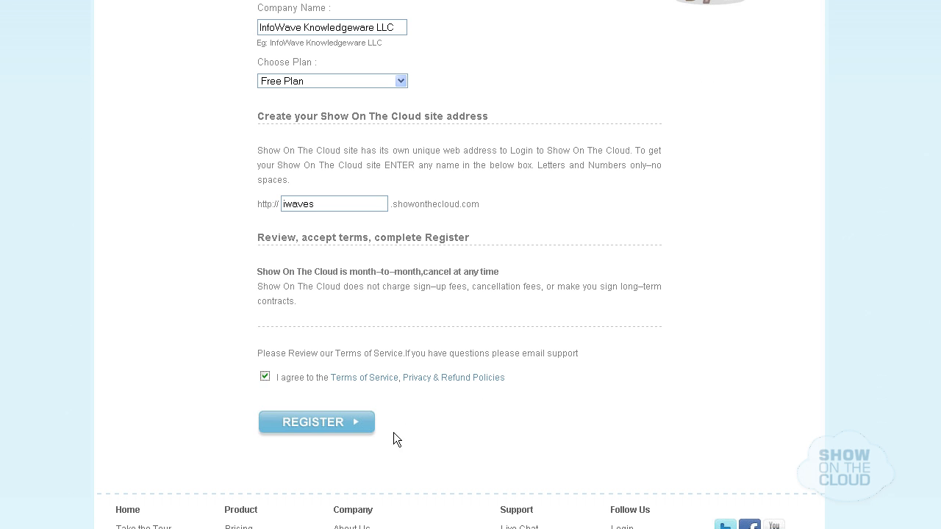
{"action": "left_click", "coordinate": [338, 424]}
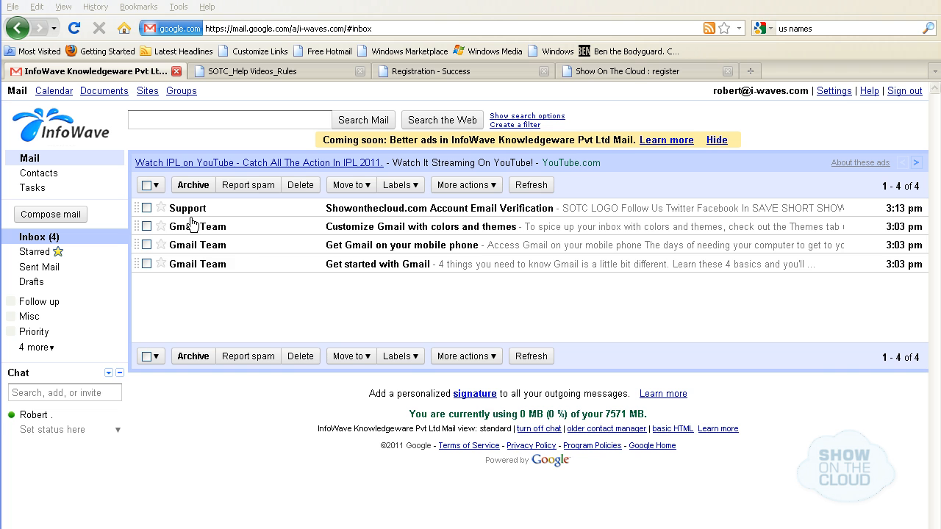
Open the Support verification email in Gmail and scroll down to its Domain URL link
{"action": "left_click", "coordinate": [188, 211]}
{"action": "scroll", "coordinate": [934, 472], "scroll_direction": "down", "scroll_amount": 5}
{"action": "scroll", "coordinate": [934, 472], "scroll_direction": "down", "scroll_amount": 2}
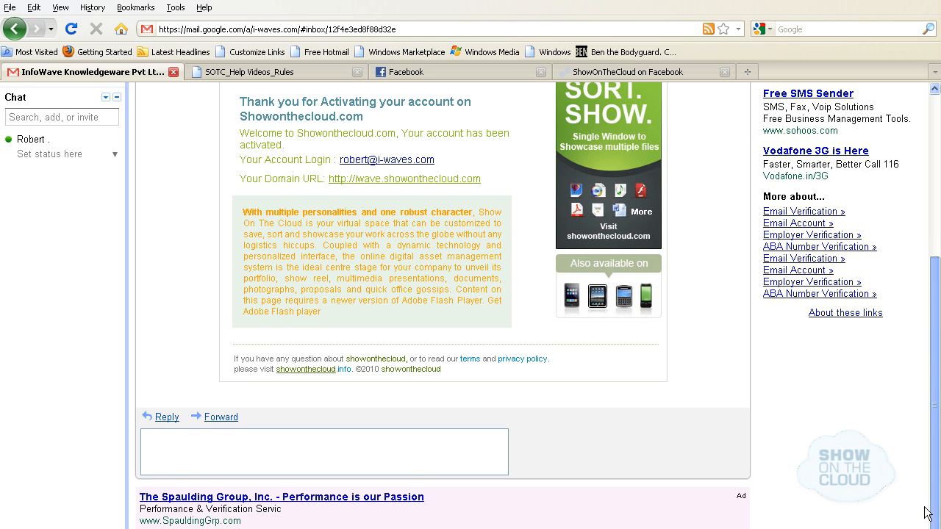
{"action": "left_click_drag", "start_coordinate": [928, 513], "coordinate": [924, 408]}
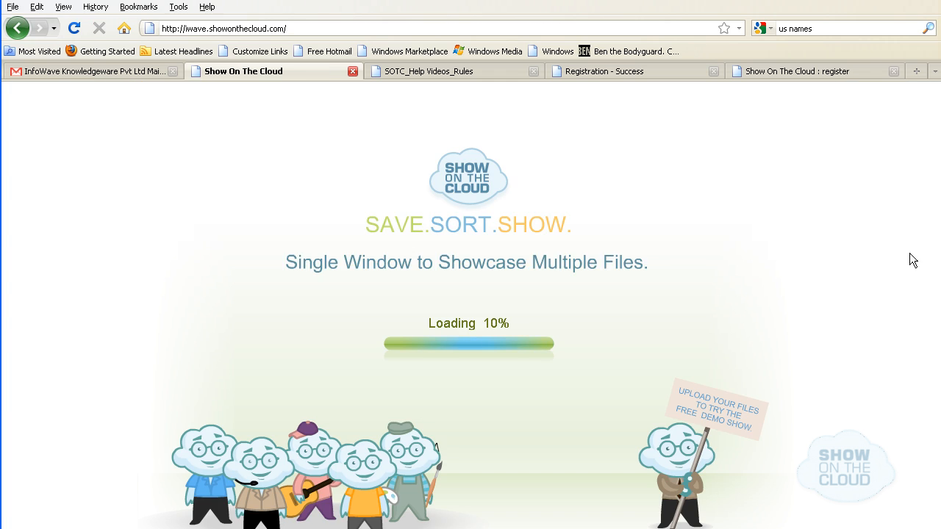
Log in with the new account's e-mail address and password
{"action": "left_click", "coordinate": [315, 230]}
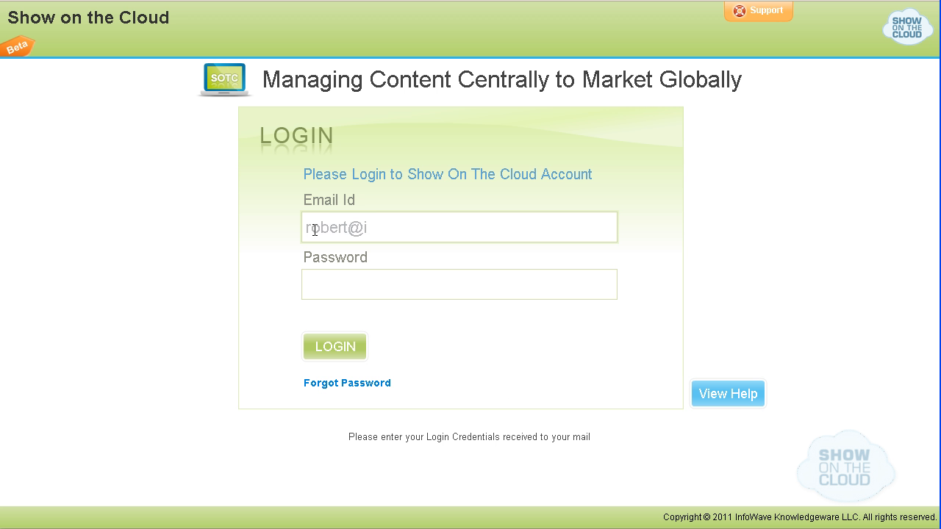
{"action": "key", "text": "Tab"}
{"action": "type", "text": "***********"}
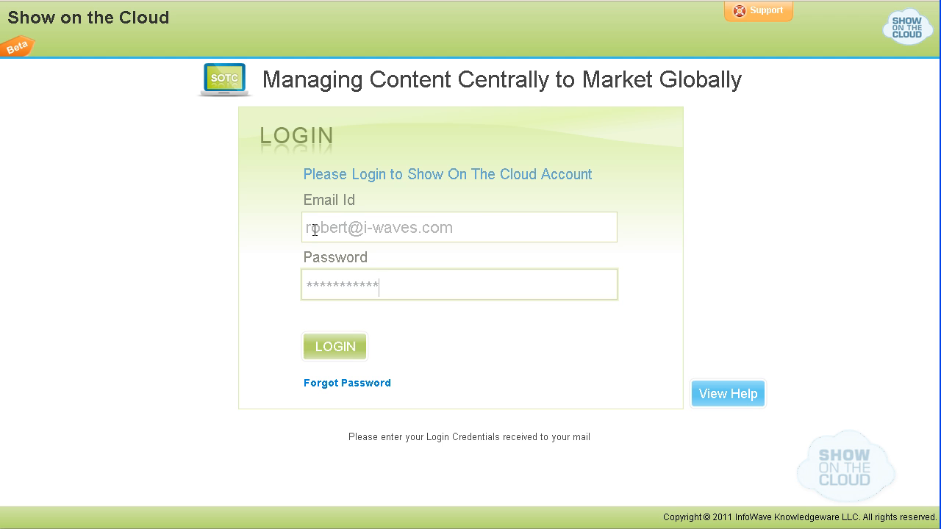
{"action": "left_click", "coordinate": [348, 355]}
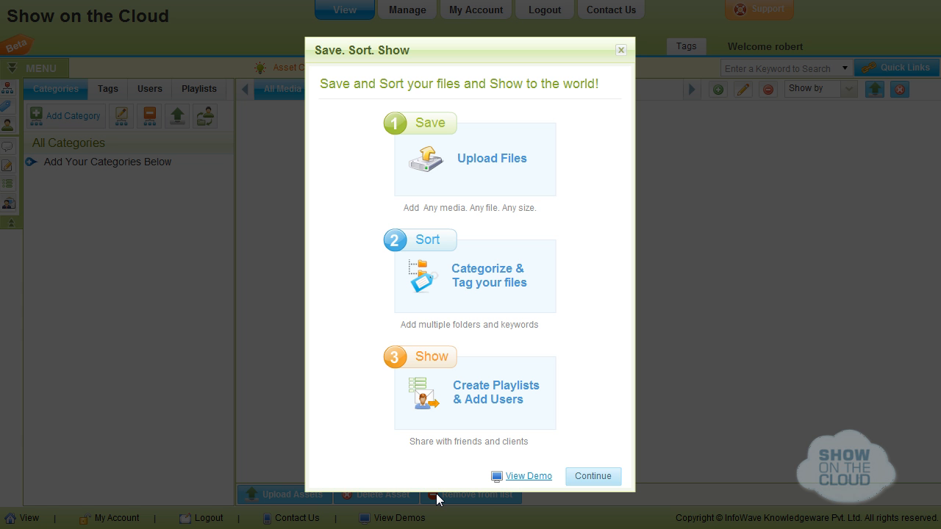
Continue past the welcome and tips, then pick 01_Exterior in the To Upload folder
{"action": "left_click", "coordinate": [594, 476]}
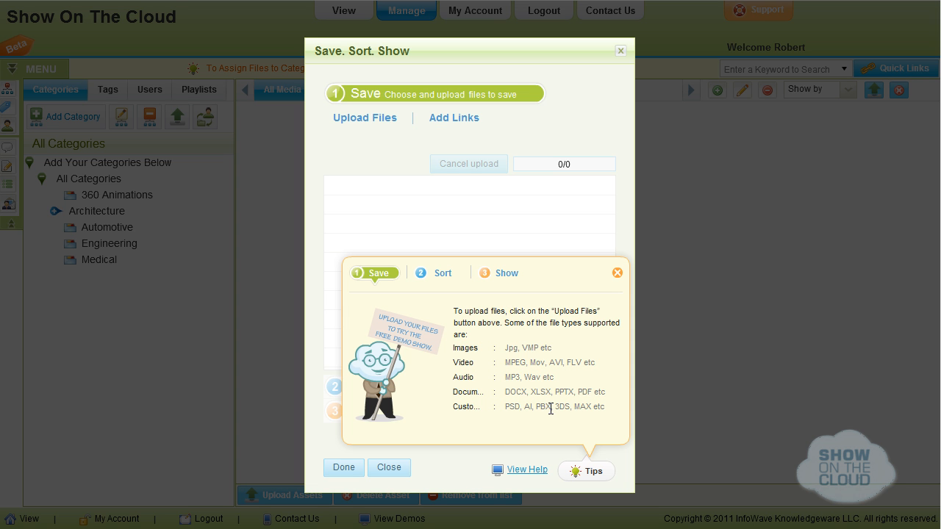
{"action": "left_click", "coordinate": [617, 273]}
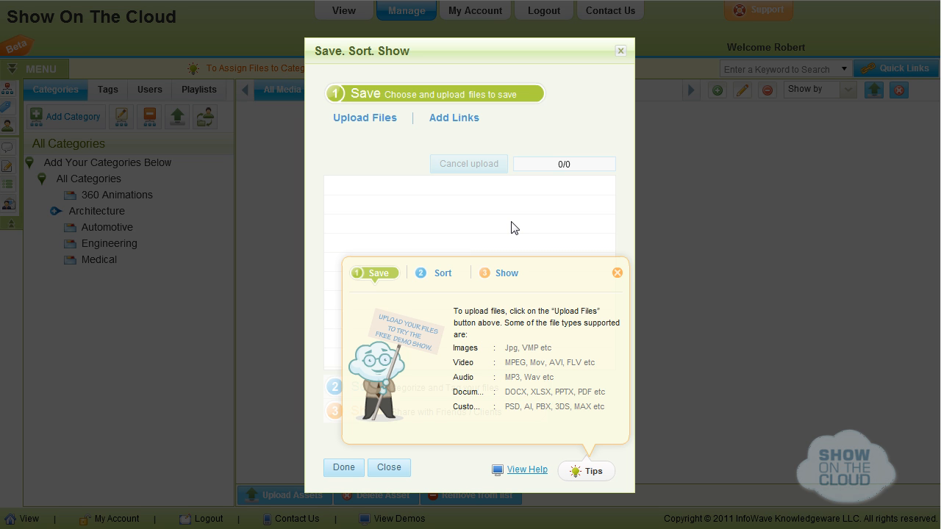
{"action": "left_click", "coordinate": [370, 119]}
{"action": "scroll", "coordinate": [371, 360], "scroll_direction": "down", "scroll_amount": 2}
{"action": "double_click", "coordinate": [370, 357]}
{"action": "left_click", "coordinate": [357, 191]}
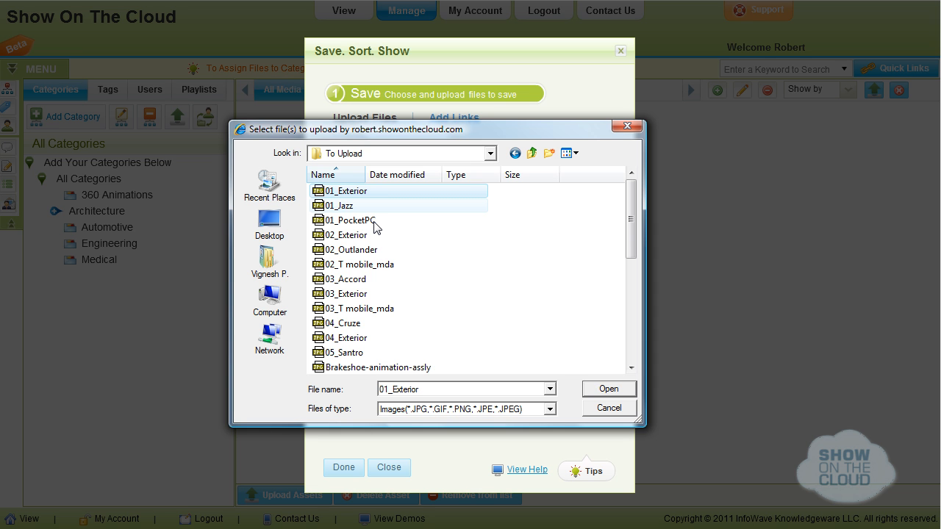
Select all images in the To Upload folder and upload them
{"action": "key", "text": "ctrl+a"}
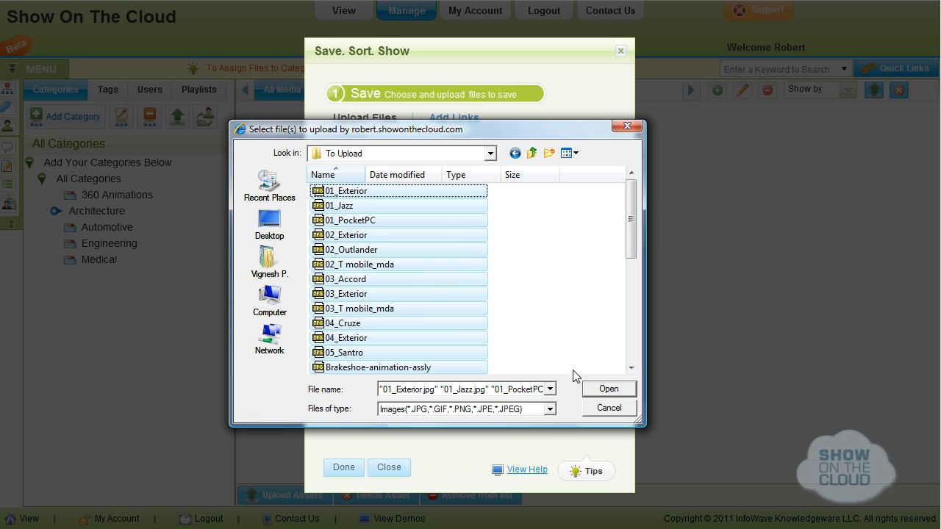
{"action": "left_click", "coordinate": [601, 392]}
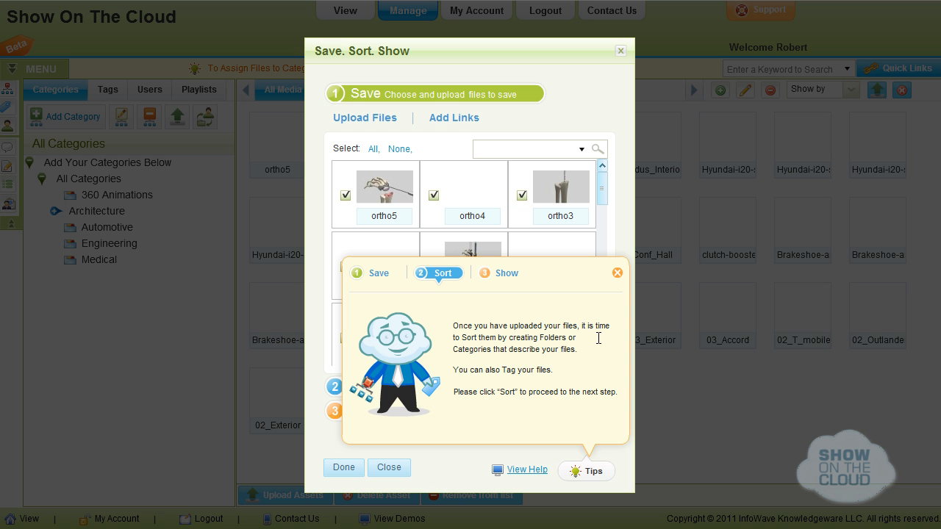
Dismiss the sorting tips and add a new category named Products
{"action": "left_click", "coordinate": [616, 274]}
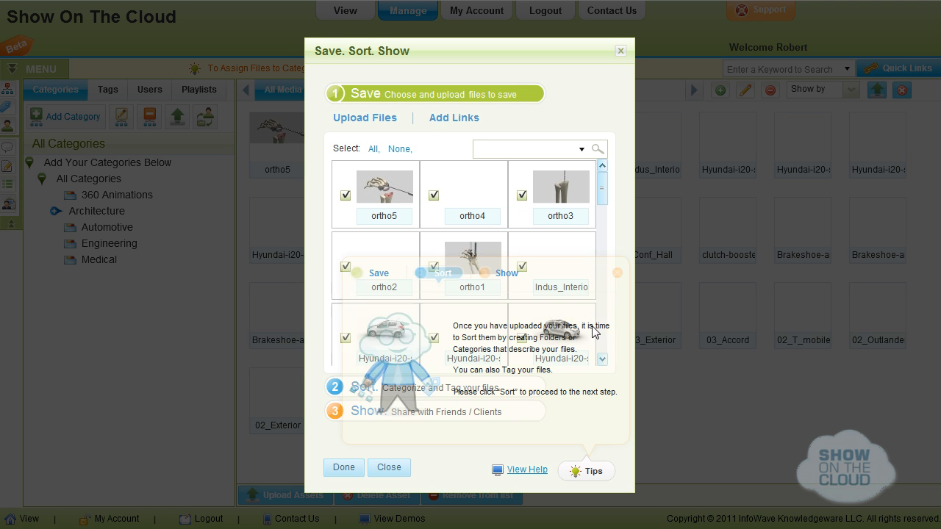
{"action": "left_click", "coordinate": [338, 387]}
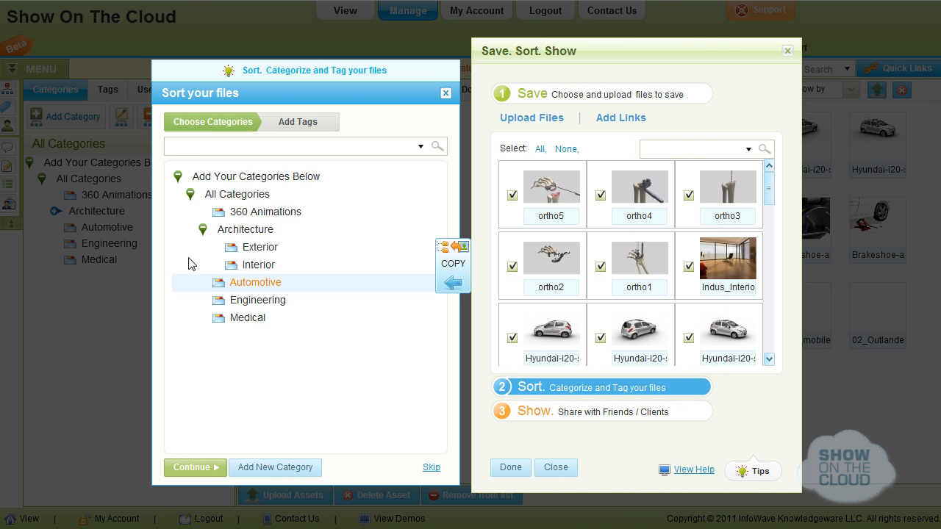
{"action": "left_click", "coordinate": [203, 231]}
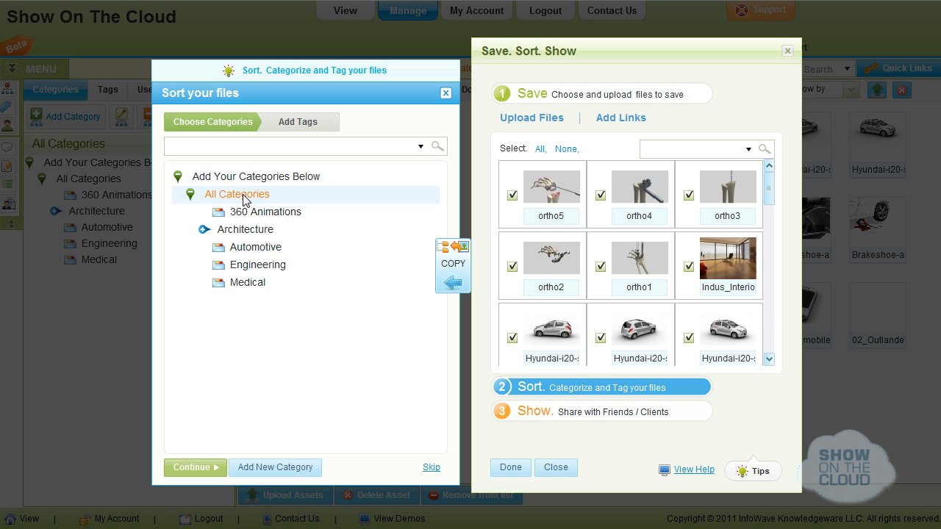
{"action": "left_click", "coordinate": [314, 476]}
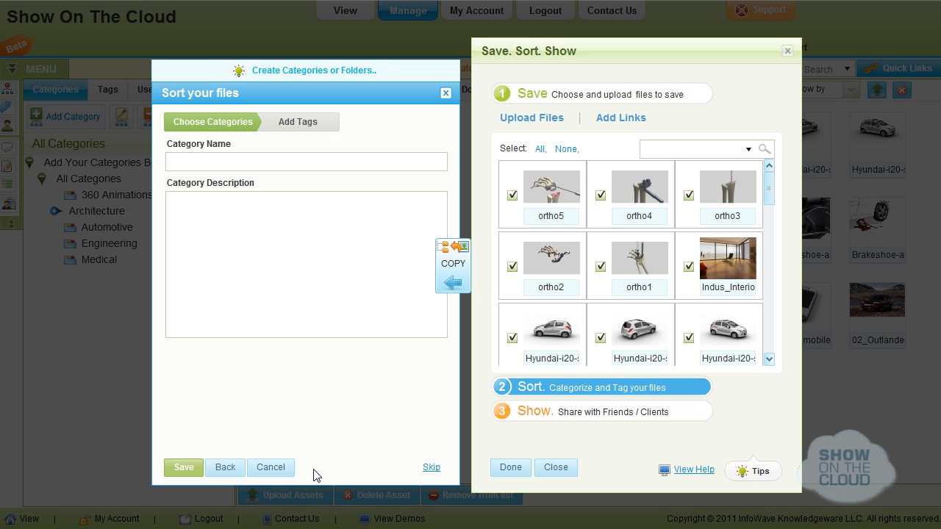
{"action": "left_click", "coordinate": [281, 163]}
{"action": "type", "text": "Products"}
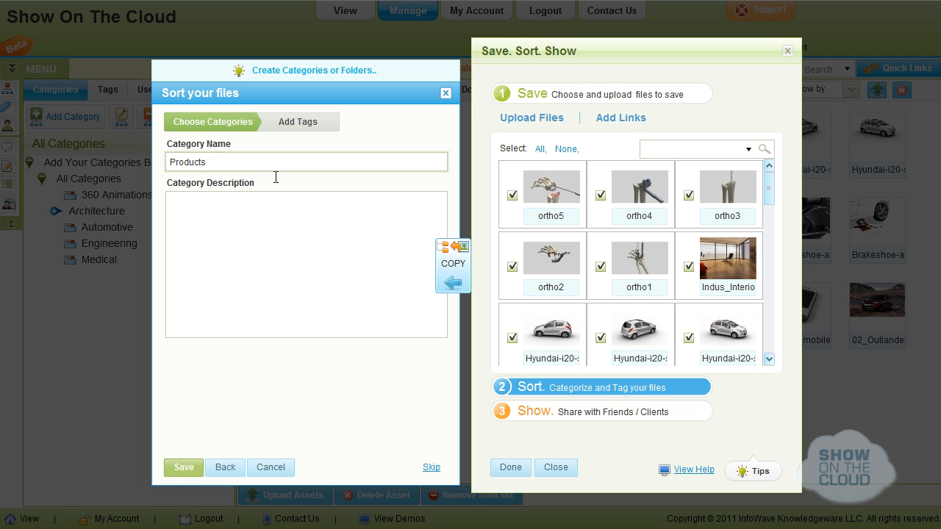
{"action": "left_click", "coordinate": [177, 468]}
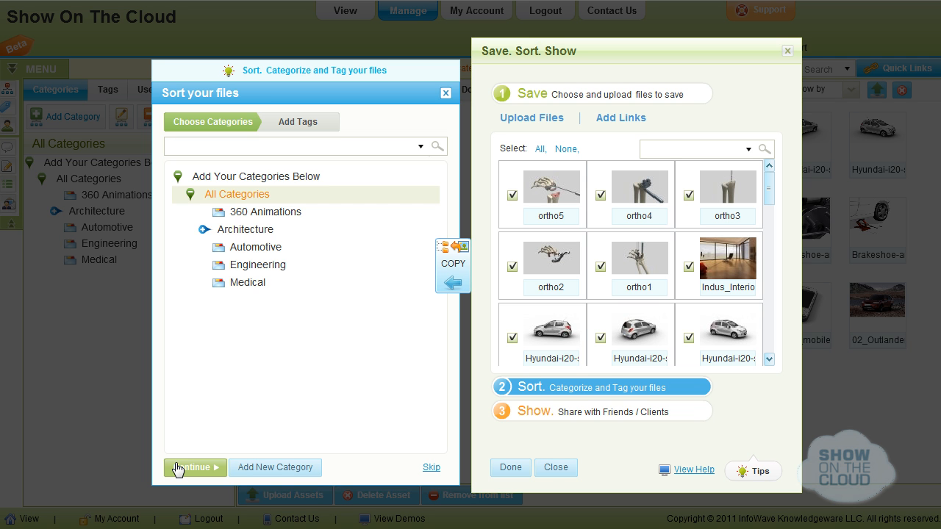
Expand the category tree and clear the ortho5, ortho4 and ortho3 selections
{"action": "left_click", "coordinate": [180, 178]}
{"action": "left_click", "coordinate": [189, 194]}
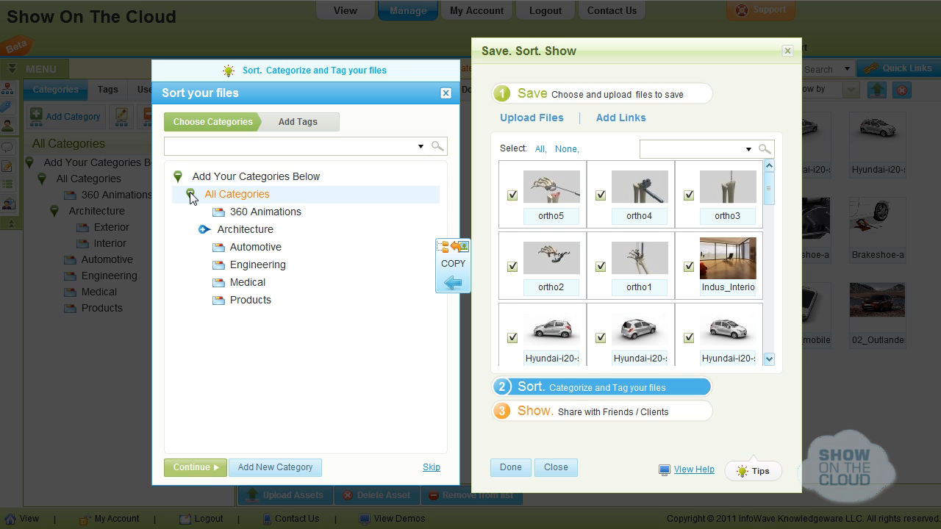
{"action": "left_click", "coordinate": [416, 282]}
{"action": "left_click", "coordinate": [513, 194]}
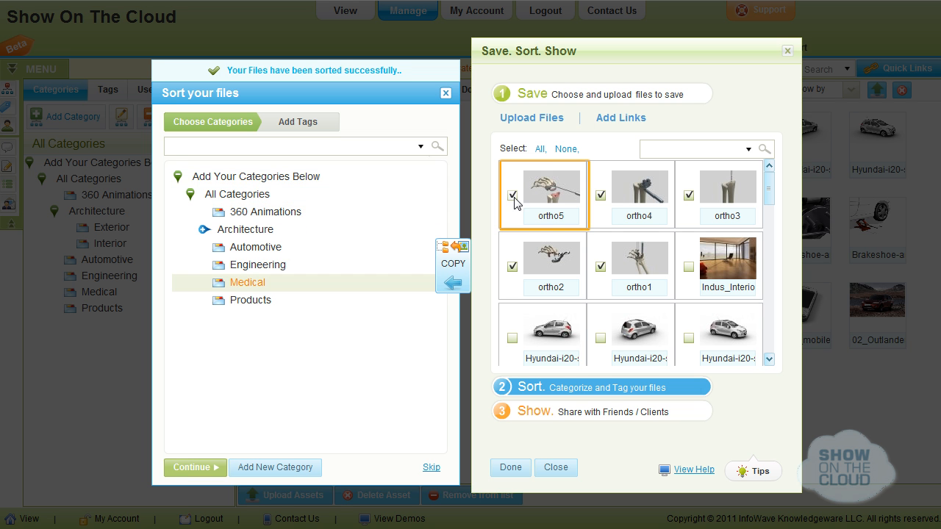
{"action": "left_click", "coordinate": [600, 196]}
{"action": "left_click", "coordinate": [689, 195]}
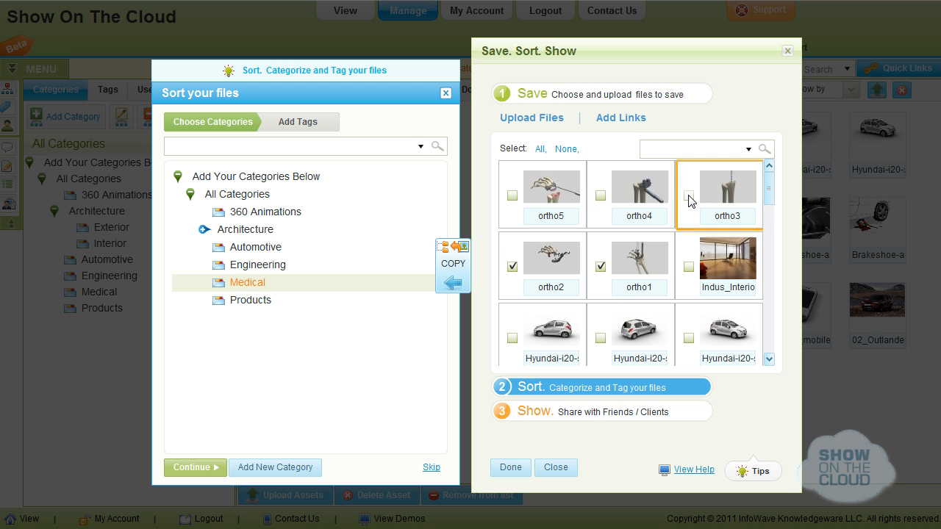
{"action": "left_click", "coordinate": [768, 219]}
{"action": "left_click", "coordinate": [768, 232]}
{"action": "left_click", "coordinate": [688, 266]}
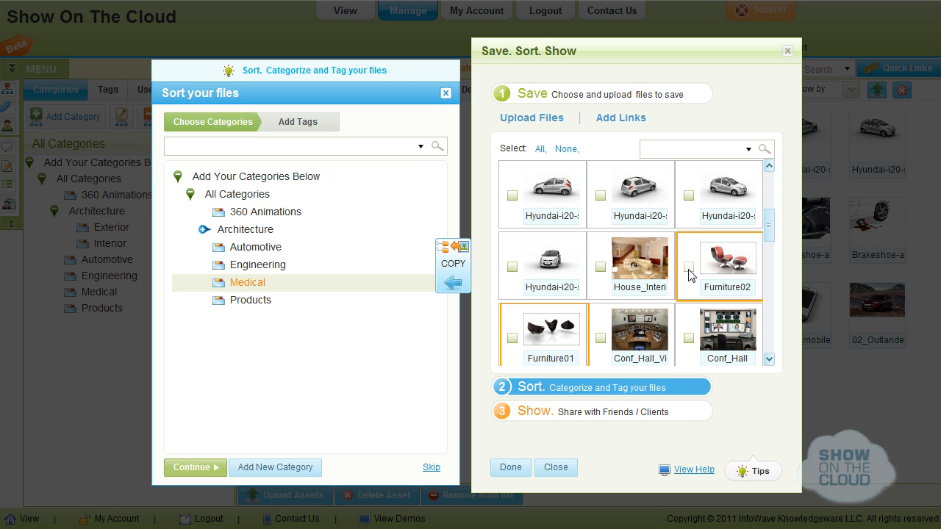
Copy 03_T_mobile, 02_T_mobile and 01_PocketPC into the Products category
{"action": "left_click", "coordinate": [512, 339]}
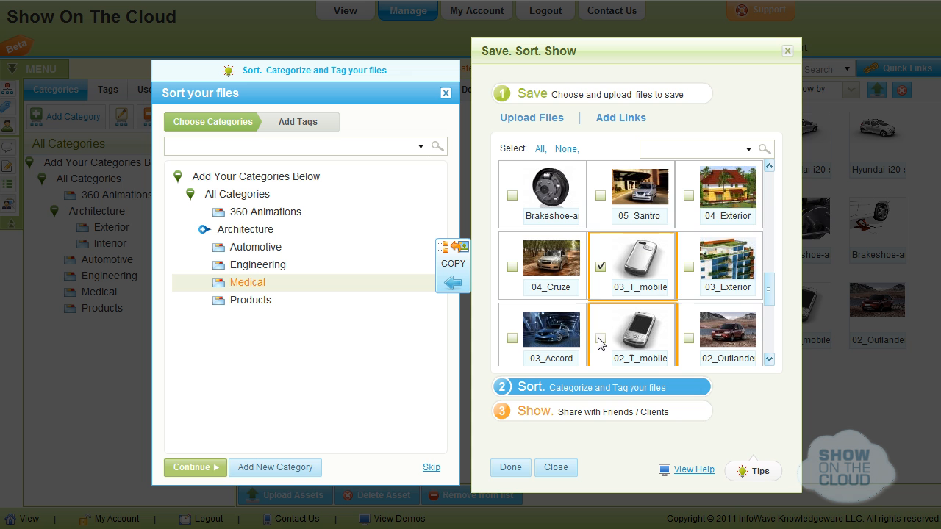
{"action": "left_click", "coordinate": [600, 339]}
{"action": "left_click", "coordinate": [768, 311]}
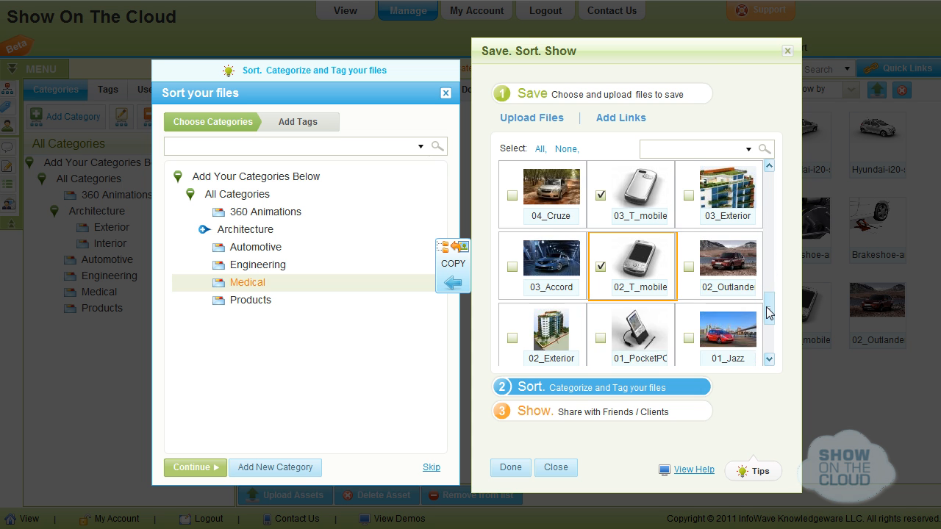
{"action": "left_click", "coordinate": [601, 266]}
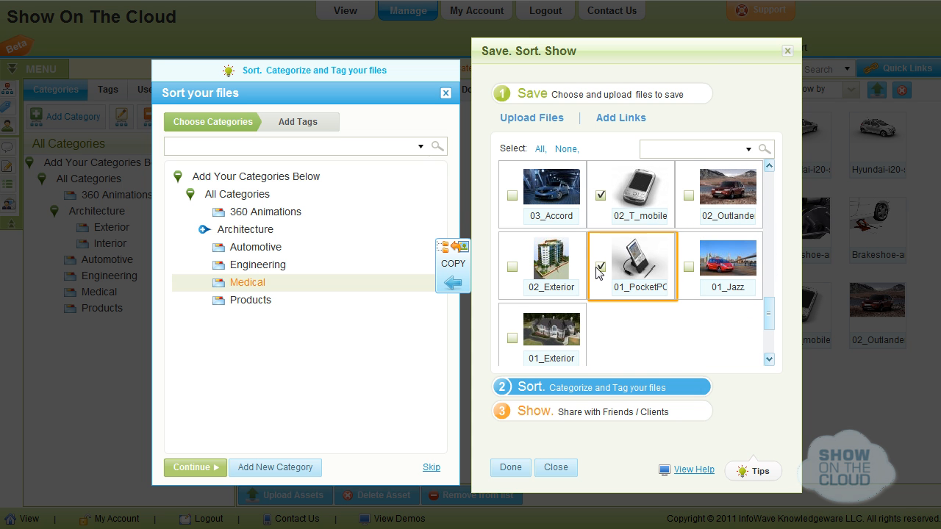
{"action": "left_click", "coordinate": [367, 301]}
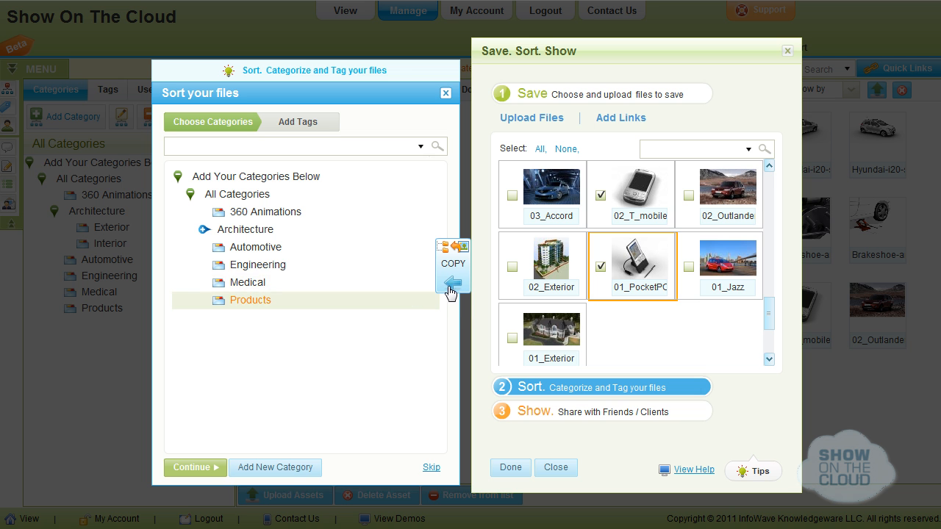
{"action": "left_click", "coordinate": [452, 286]}
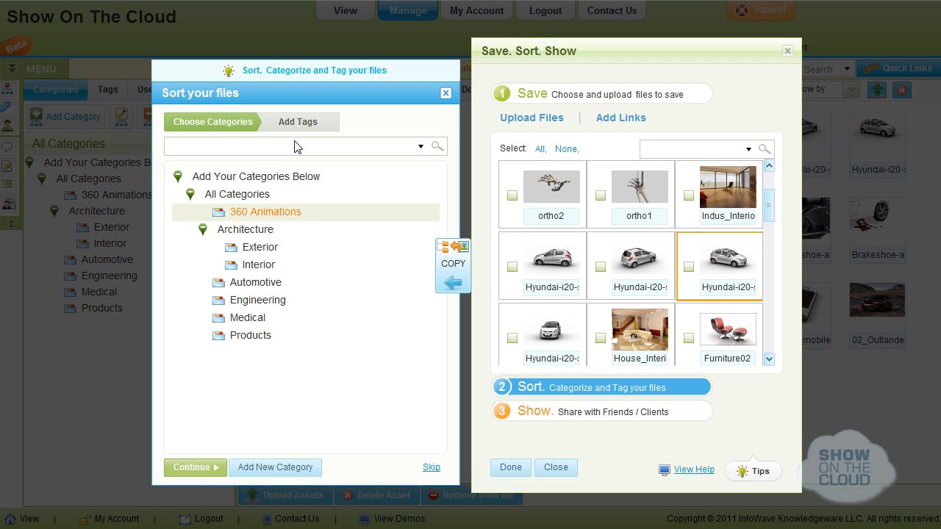
Add a new tag named SUV
{"action": "left_click", "coordinate": [295, 122]}
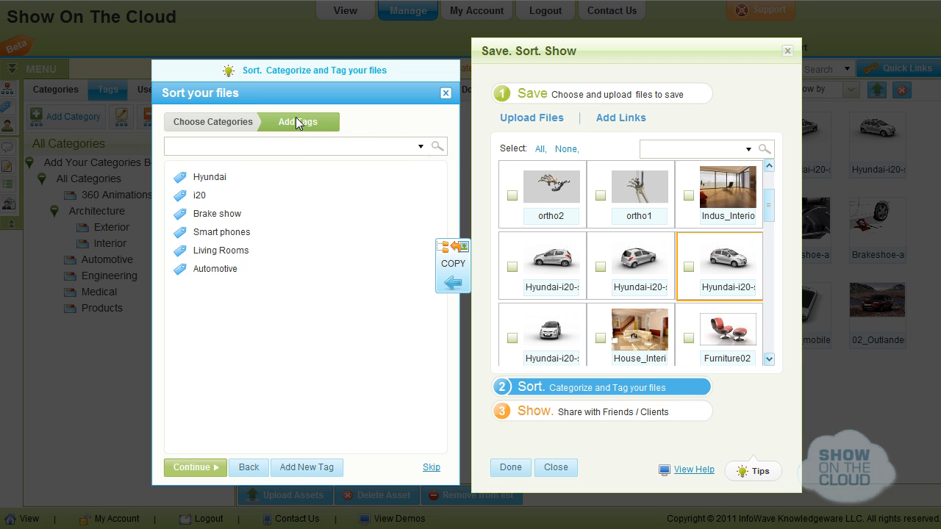
{"action": "left_click", "coordinate": [296, 466]}
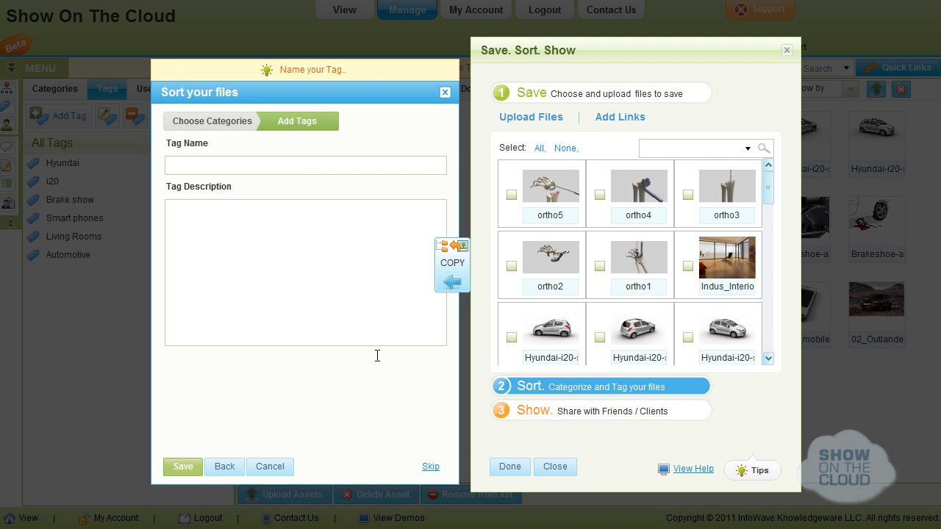
{"action": "left_click", "coordinate": [301, 164]}
{"action": "type", "text": "SUV"}
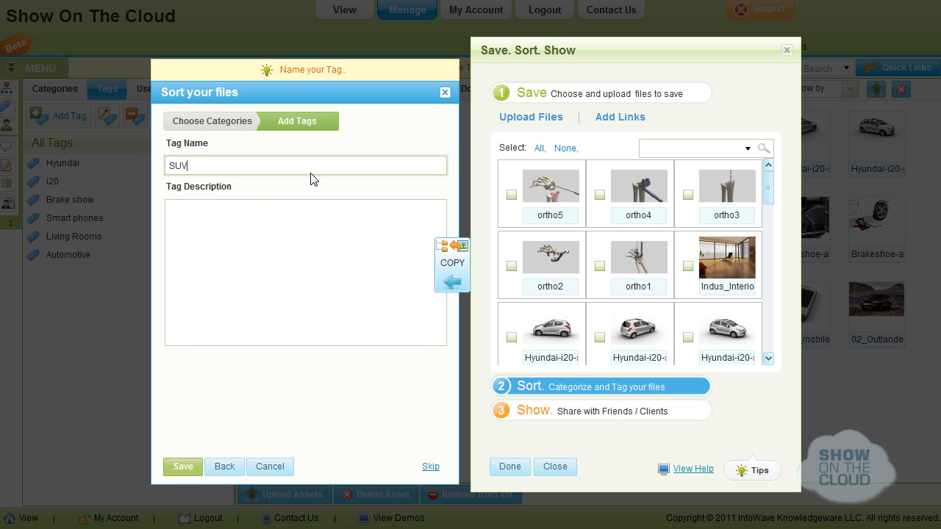
{"action": "left_click", "coordinate": [183, 468]}
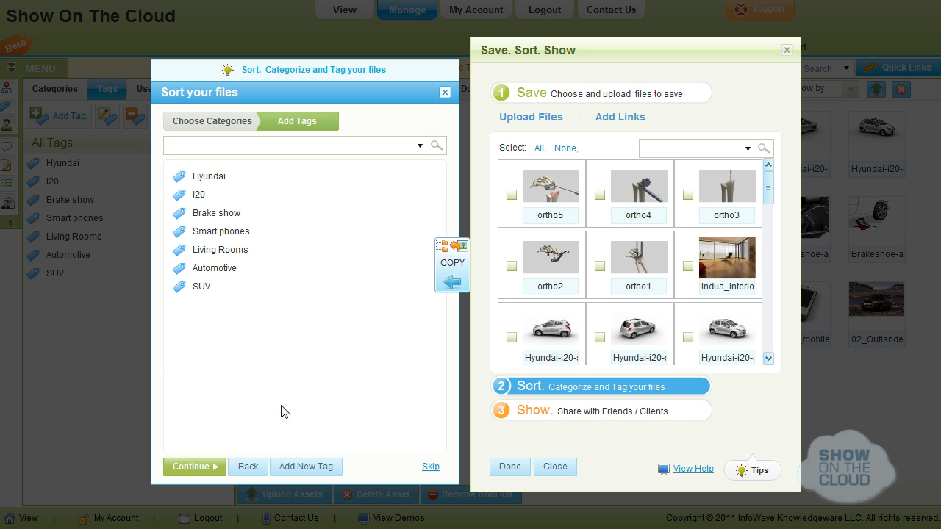
Apply the SUV tag to the red Outlander SUV photo
{"action": "scroll", "coordinate": [757, 299], "scroll_direction": "down", "scroll_amount": 5}
{"action": "left_click", "coordinate": [688, 337]}
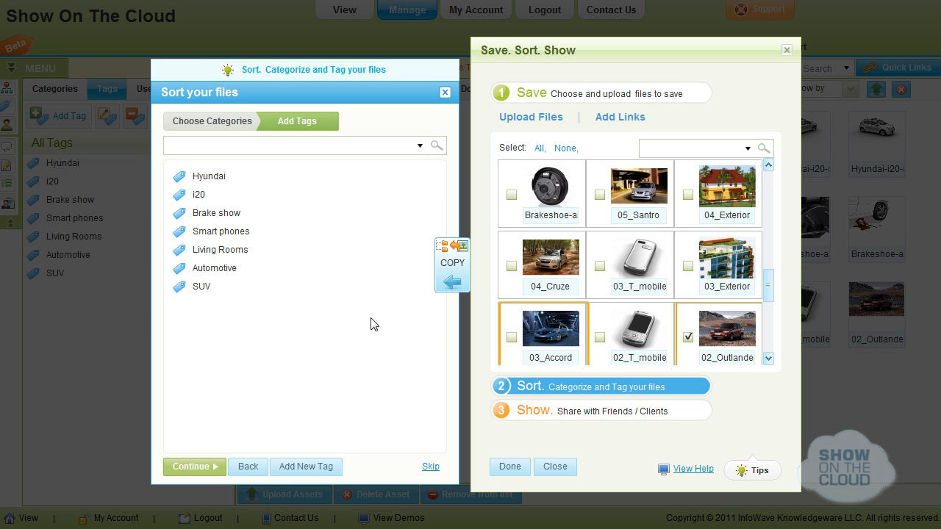
{"action": "left_click", "coordinate": [447, 287]}
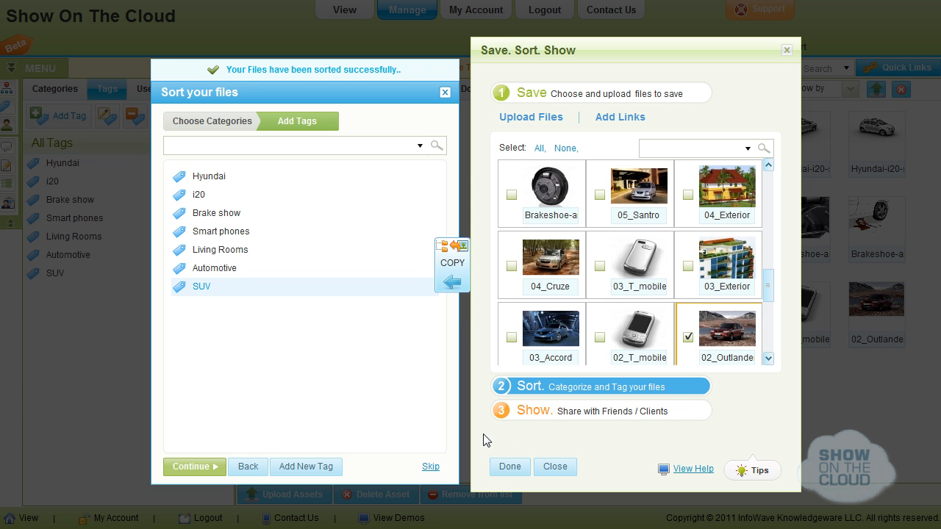
{"action": "left_click", "coordinate": [499, 413]}
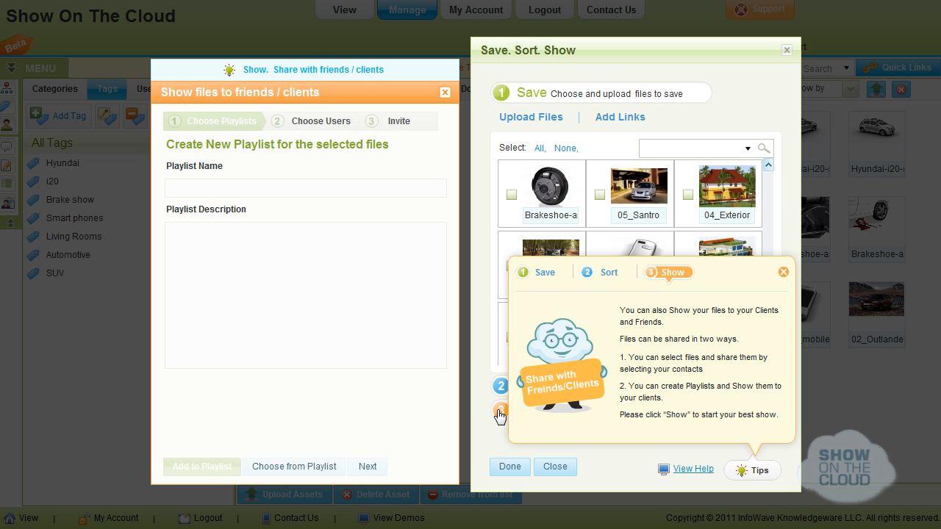
Add 05_Santro to a new 'Demo for Hyundai' playlist and select it for sharing
{"action": "left_click", "coordinate": [404, 185]}
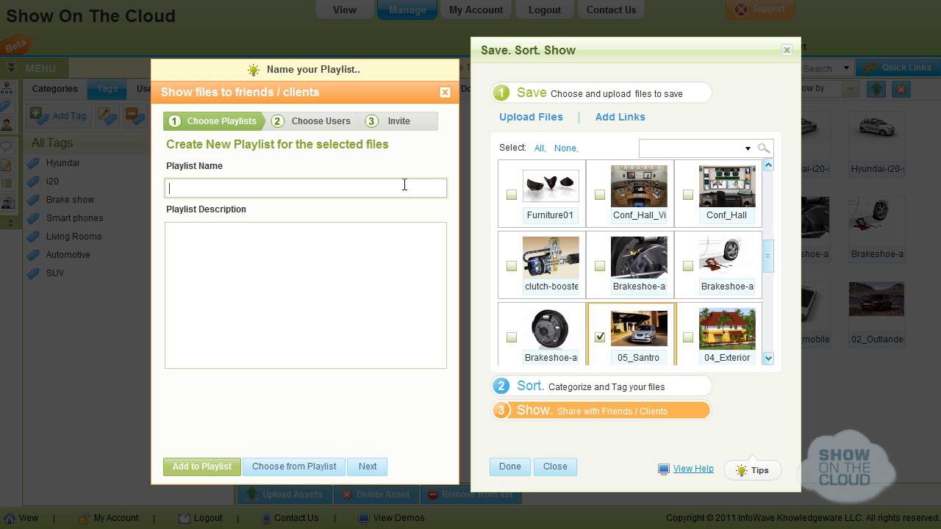
{"action": "type", "text": "Demo for Hyundai"}
{"action": "left_click", "coordinate": [229, 467]}
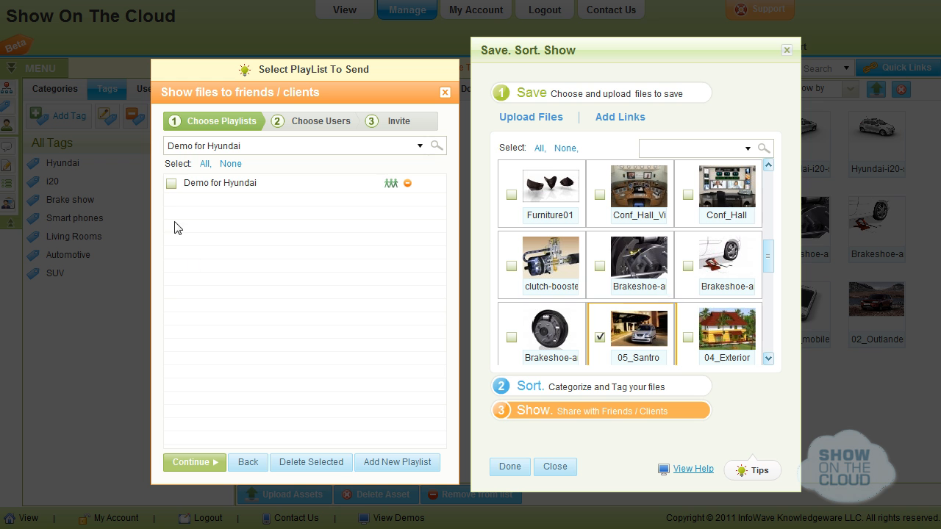
{"action": "left_click", "coordinate": [172, 184]}
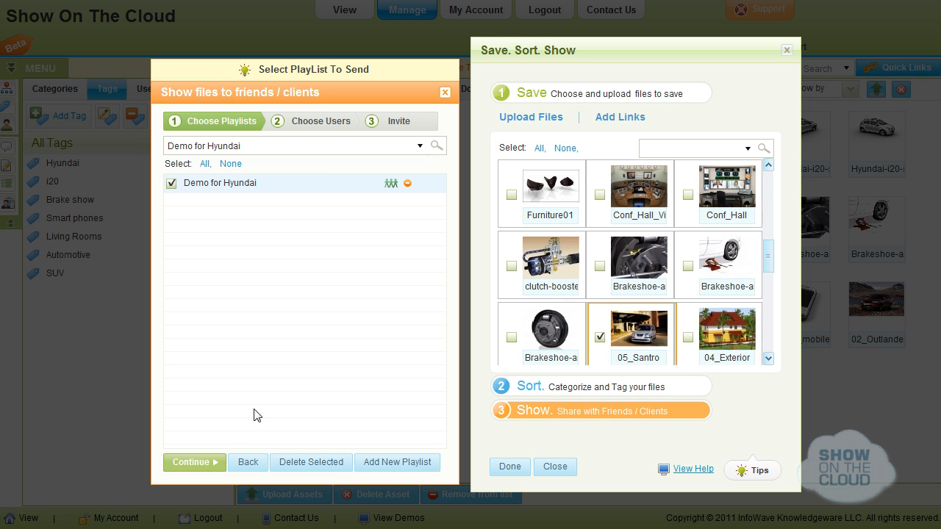
{"action": "left_click", "coordinate": [204, 465]}
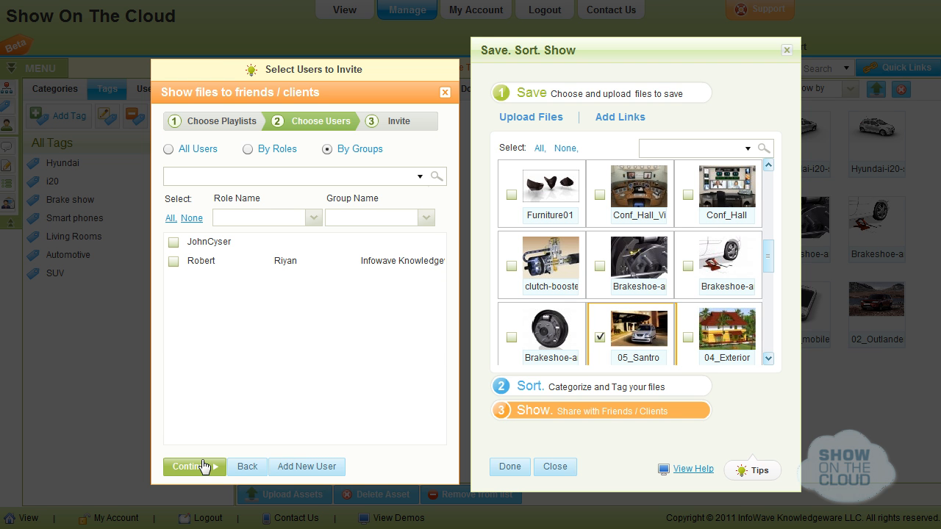
Create a new Administrator user with the person's first name, last name and e-mail
{"action": "left_click", "coordinate": [293, 466]}
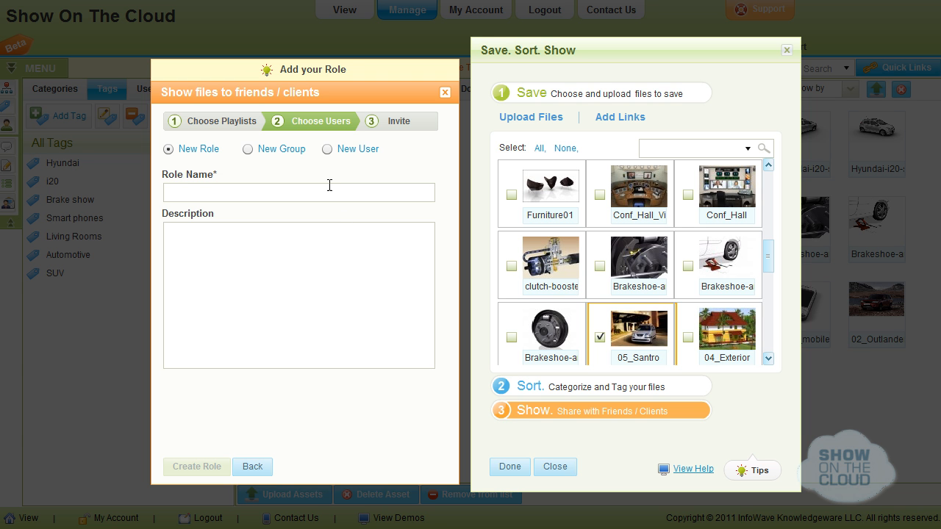
{"action": "left_click", "coordinate": [328, 150]}
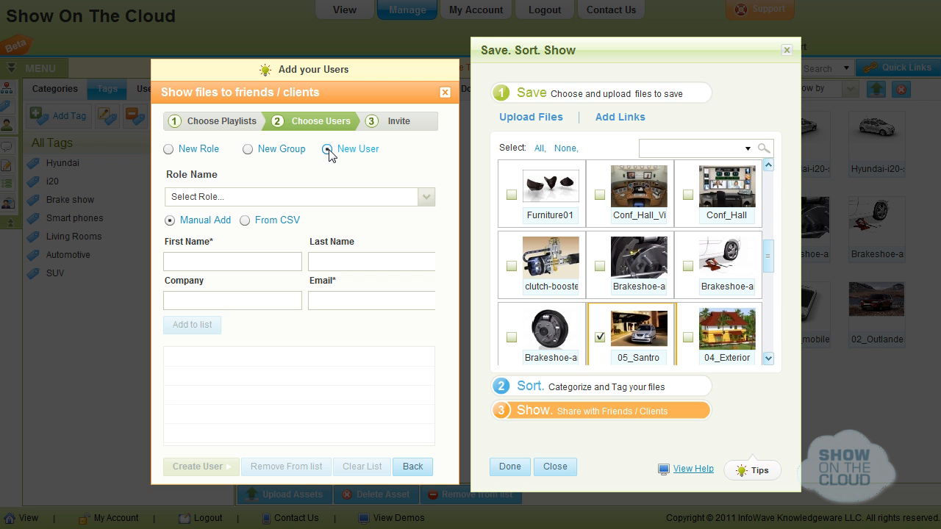
{"action": "left_click", "coordinate": [314, 197]}
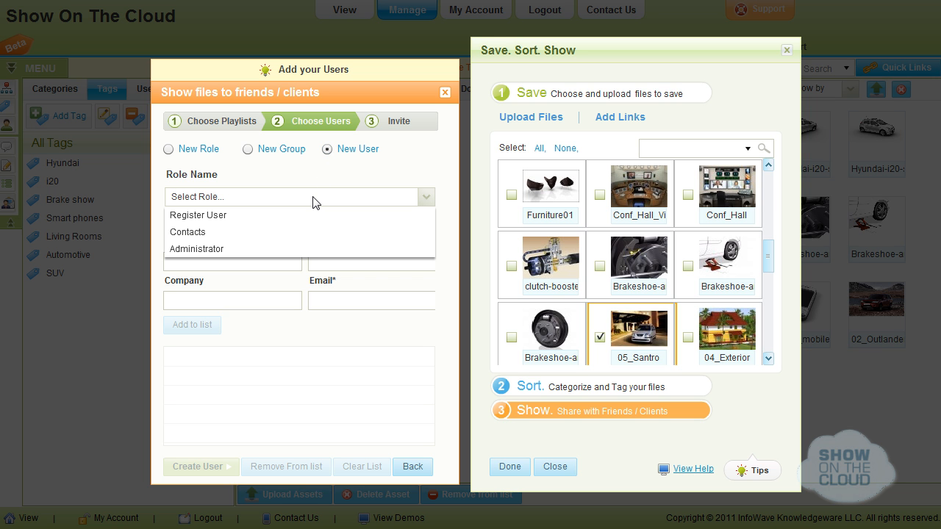
{"action": "left_click", "coordinate": [314, 250]}
{"action": "left_click", "coordinate": [247, 263]}
{"action": "key", "text": "Tab"}
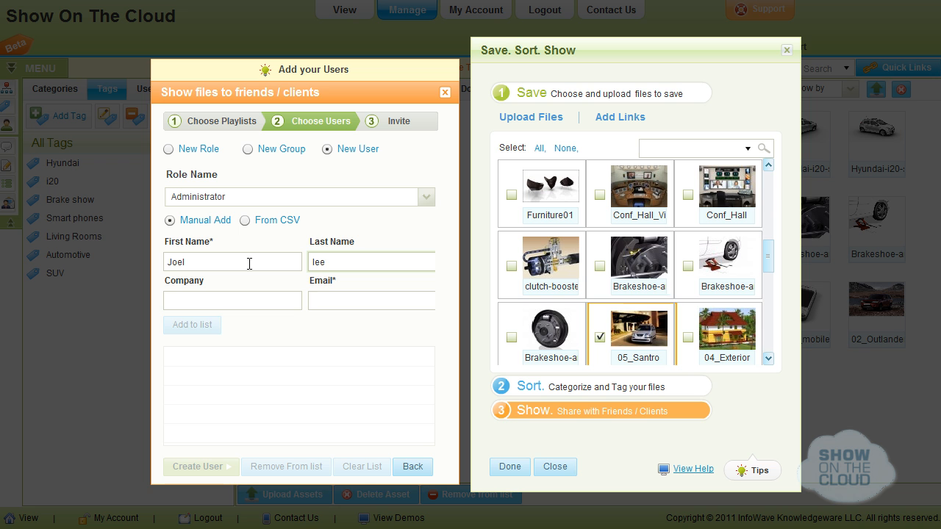
{"action": "key", "text": "Tab"}
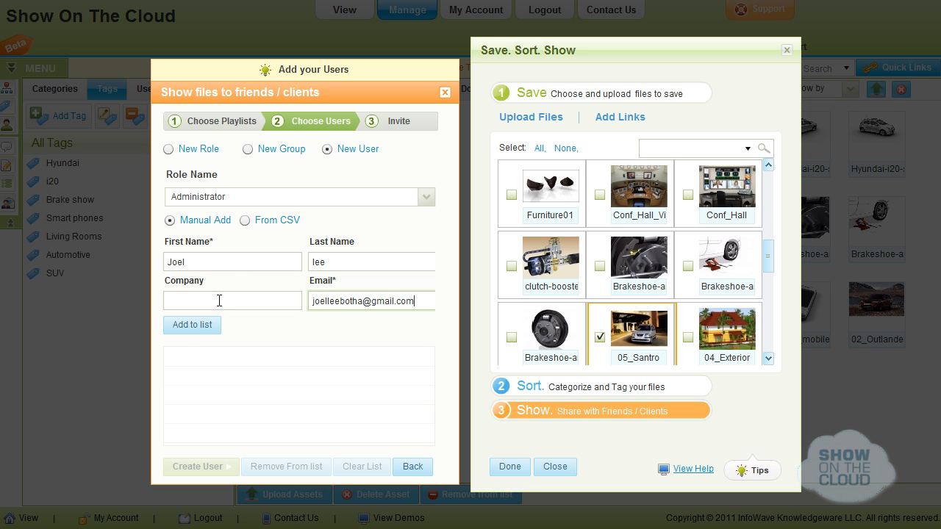
{"action": "left_click", "coordinate": [193, 331]}
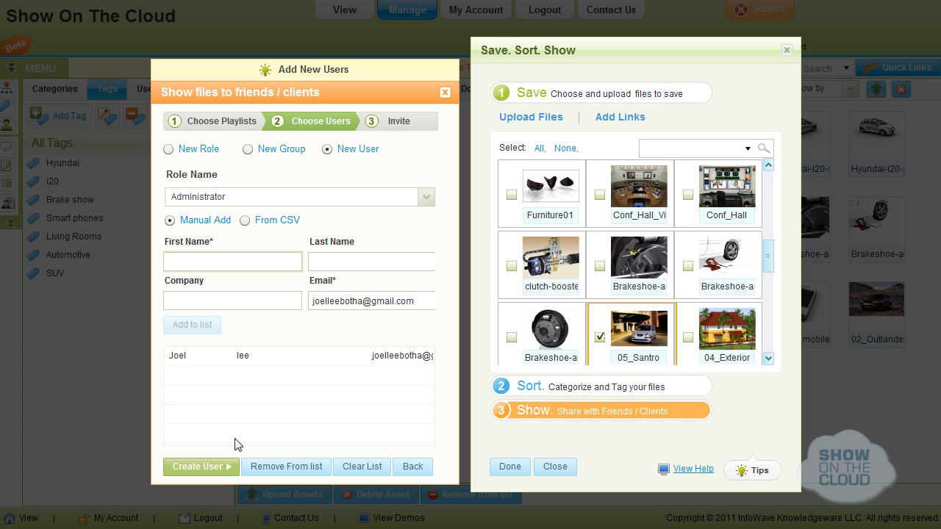
{"action": "left_click", "coordinate": [214, 472]}
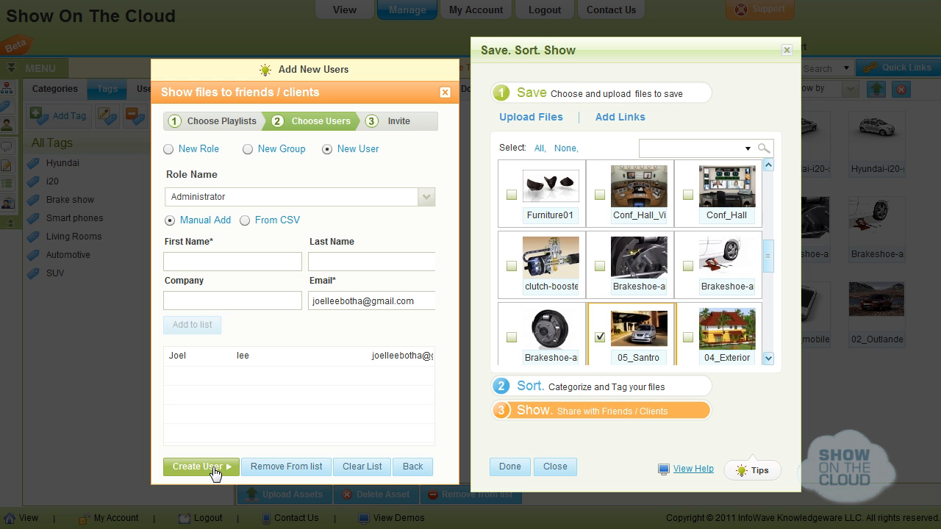
Tick the new user as the invitation recipient and continue
{"action": "left_click", "coordinate": [413, 467]}
{"action": "left_click", "coordinate": [174, 261]}
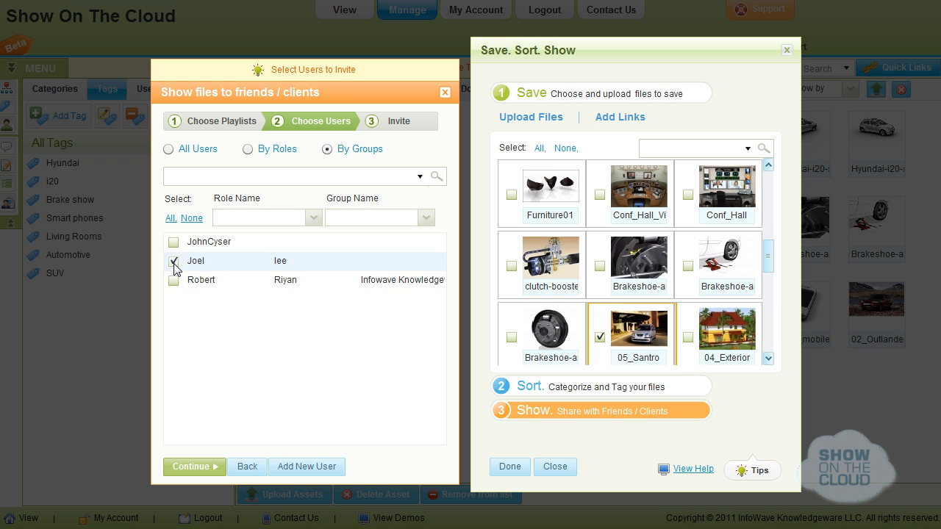
{"action": "left_click", "coordinate": [192, 466]}
Enter the subject 'Demo for Hyundai' and open the message with a greeting to the recipient
{"action": "left_click", "coordinate": [236, 245]}
{"action": "type", "text": "Demo for Hyundai"}
{"action": "left_click", "coordinate": [220, 302]}
{"action": "type", "text": "Hi joel,"}
{"action": "key", "text": "Return"}
{"action": "key", "text": "Return"}
Write the message body about the latest-work link, signed off with 'Regards,' and the sender's name
{"action": "type", "text": "Please"}
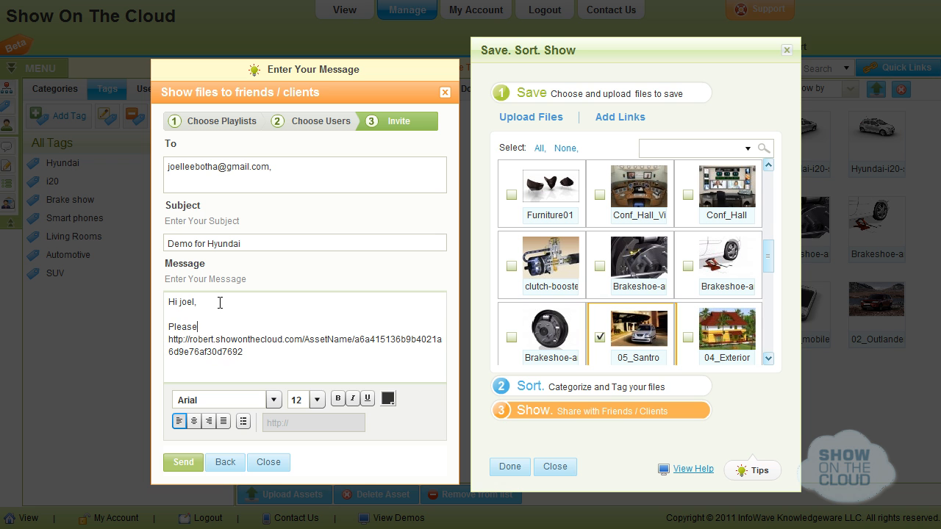
{"action": "type", "text": " find below the link to our latest work. I am"}
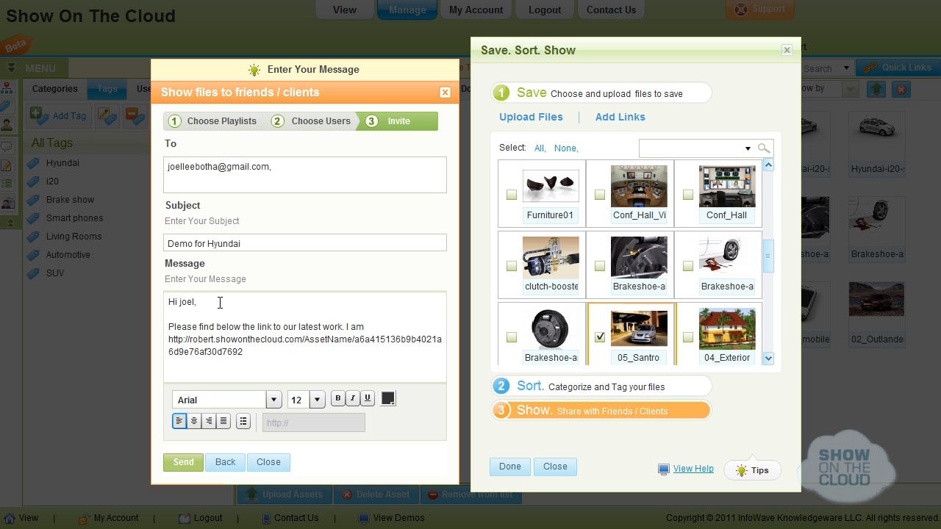
{"action": "type", "text": " using this really cool Software as a Service(SaaS) that allows me to upload my file"}
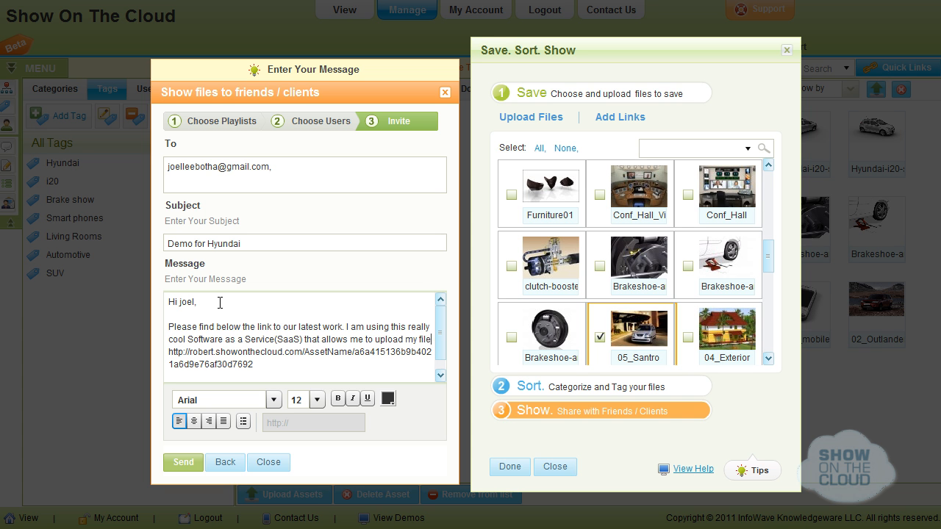
{"action": "type", "text": "s, sort them into meaningful categories and create pla"}
{"action": "type", "text": "ylists that I can share with my customers and friends."}
{"action": "type", "text": " Hope you enjoy it."}
{"action": "scroll", "coordinate": [170, 361], "scroll_direction": "down", "scroll_amount": 1}
{"action": "key", "text": "Return"}
{"action": "key", "text": "Return"}
{"action": "key", "text": "Return"}
{"action": "type", "text": "Regards,"}
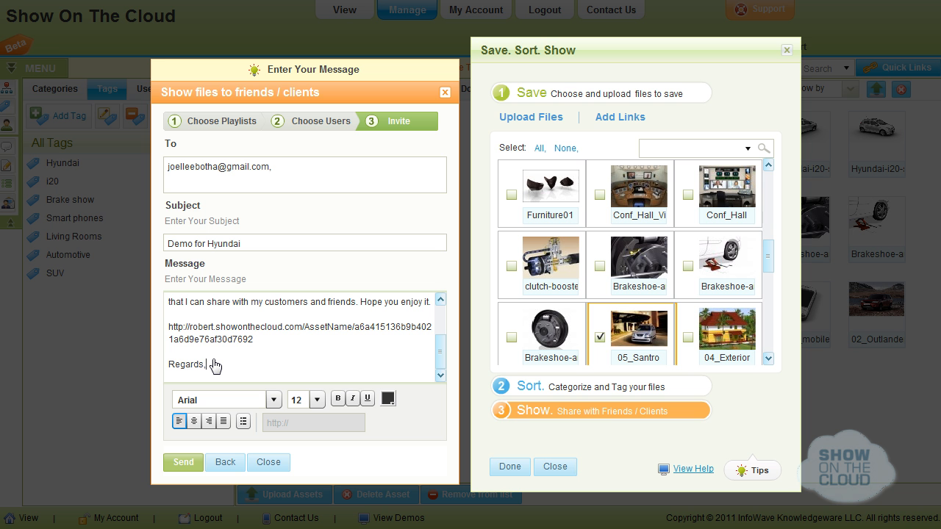
{"action": "key", "text": "Return"}
{"action": "type", "text": "Robert"}
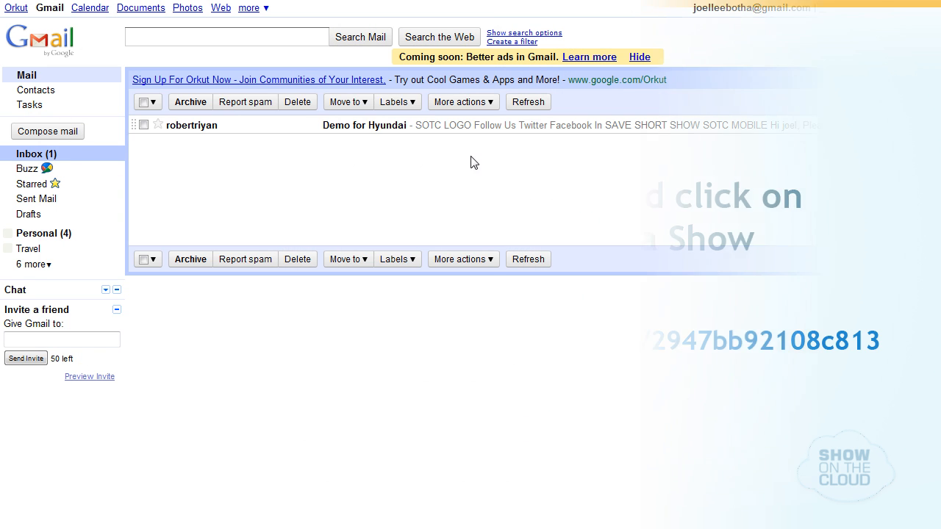
Open the Demo for Hyundai email, follow its asset link, and preview 05_Santro and Hyundai-i20
{"action": "left_click", "coordinate": [384, 126]}
{"action": "scroll", "coordinate": [924, 404], "scroll_direction": "down", "scroll_amount": 5}
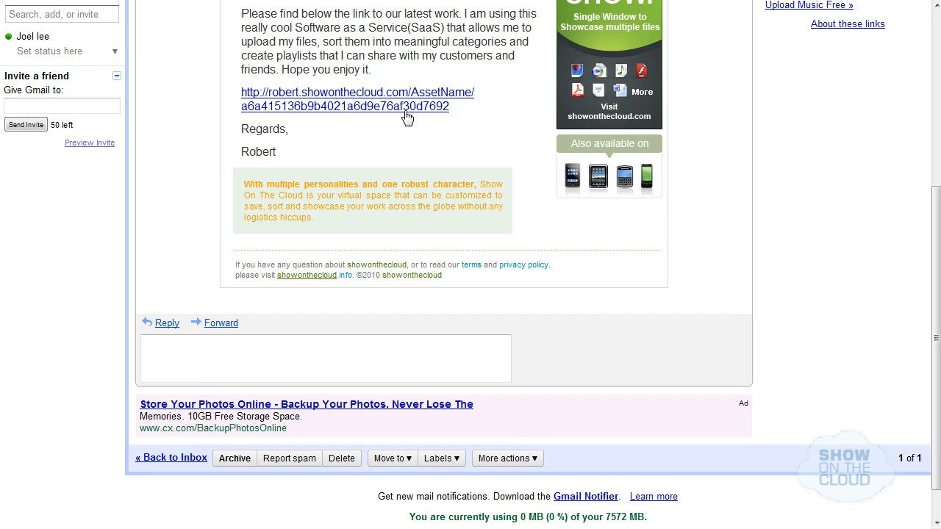
{"action": "left_click", "coordinate": [405, 108]}
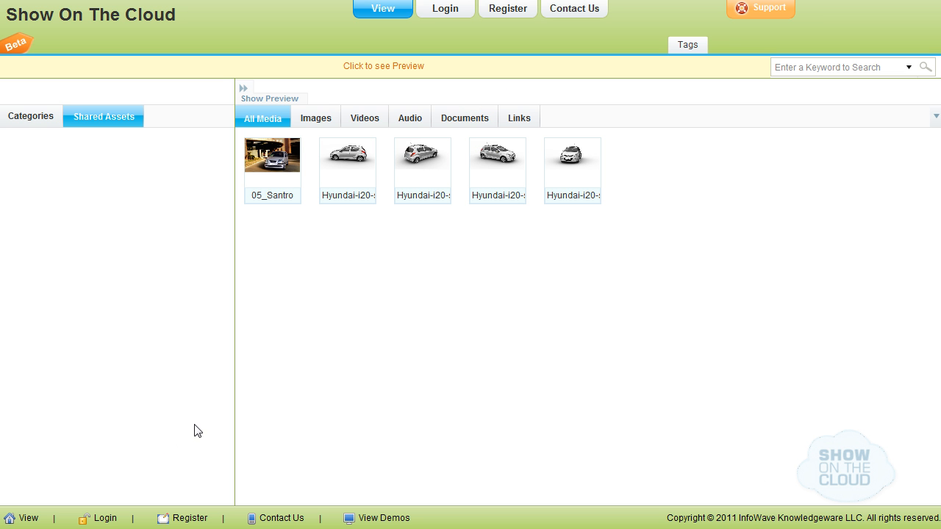
{"action": "left_click", "coordinate": [274, 174]}
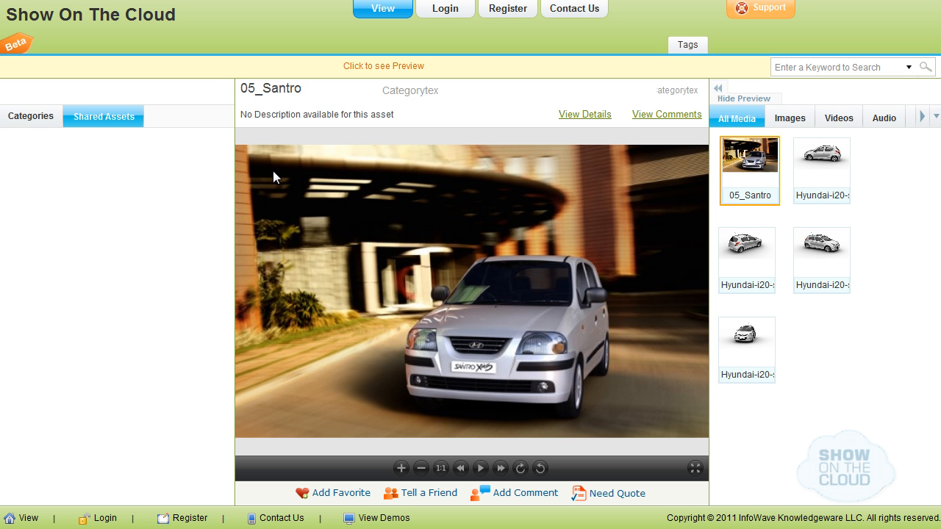
{"action": "left_click", "coordinate": [822, 169]}
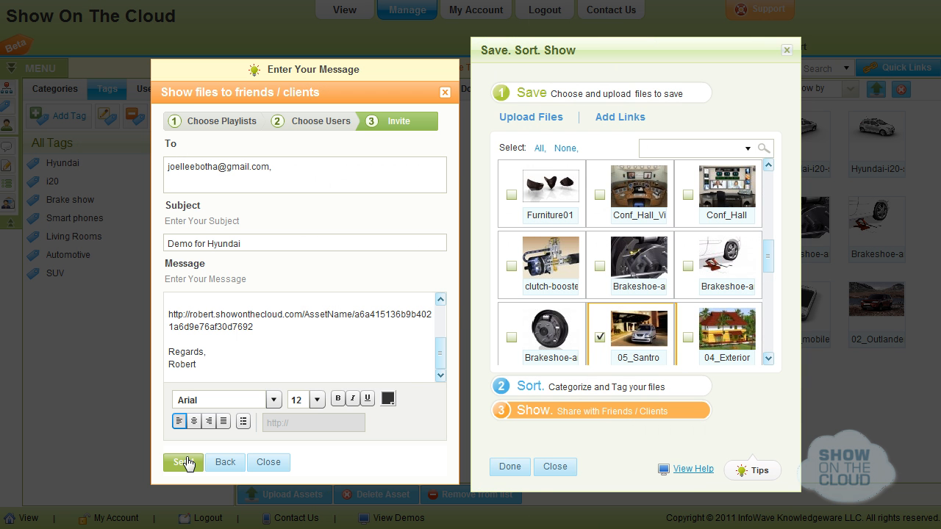
Send the Demo for Hyundai invite, finish the Save.Sort.Show wizard, and go to View Files
{"action": "left_click", "coordinate": [188, 462]}
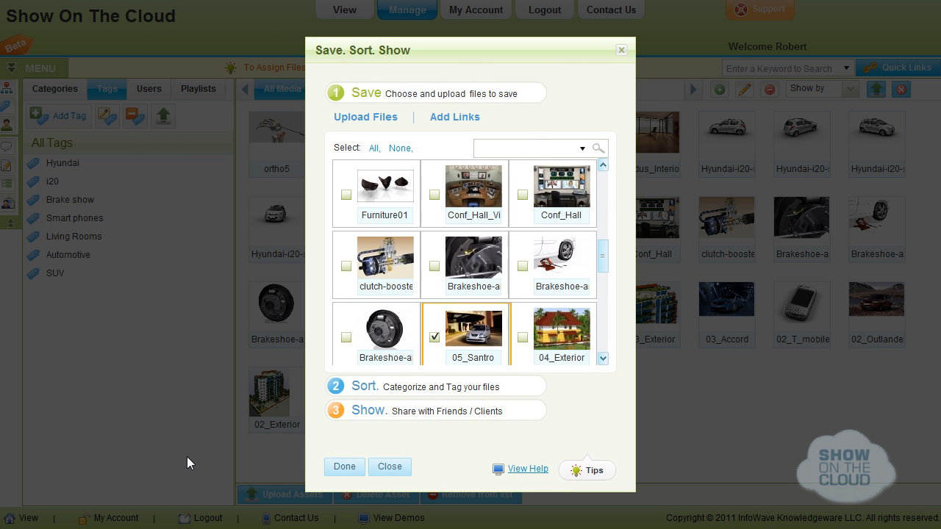
{"action": "left_click", "coordinate": [335, 468]}
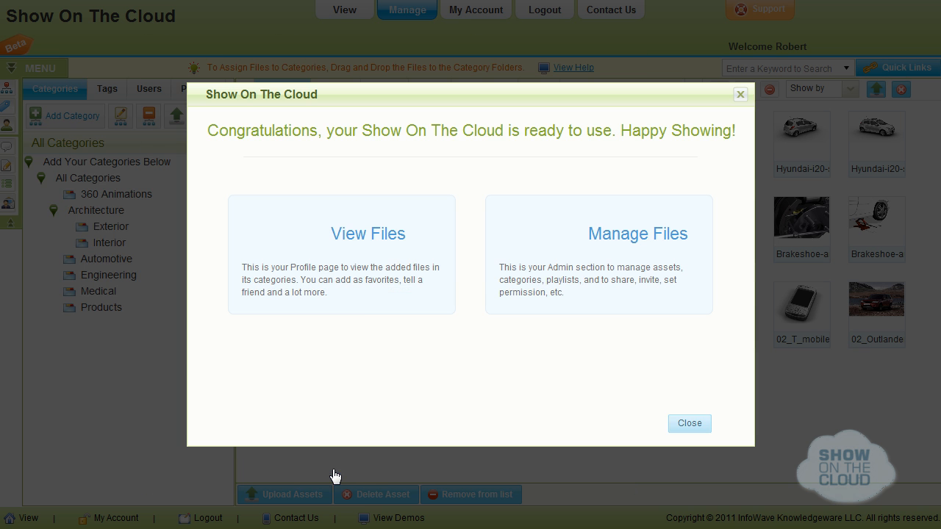
{"action": "left_click", "coordinate": [360, 245]}
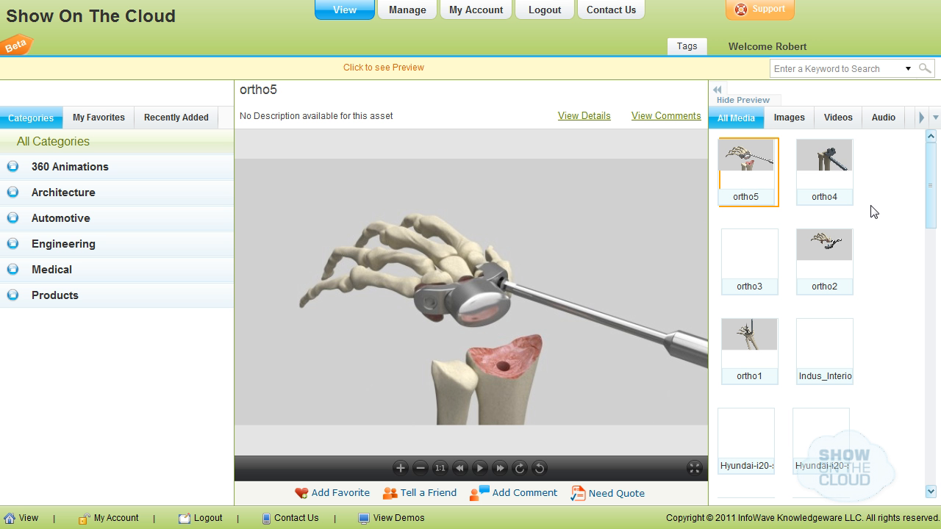
Preview the ortho4, ortho3 and Indus_Interior files
{"action": "left_click", "coordinate": [825, 163]}
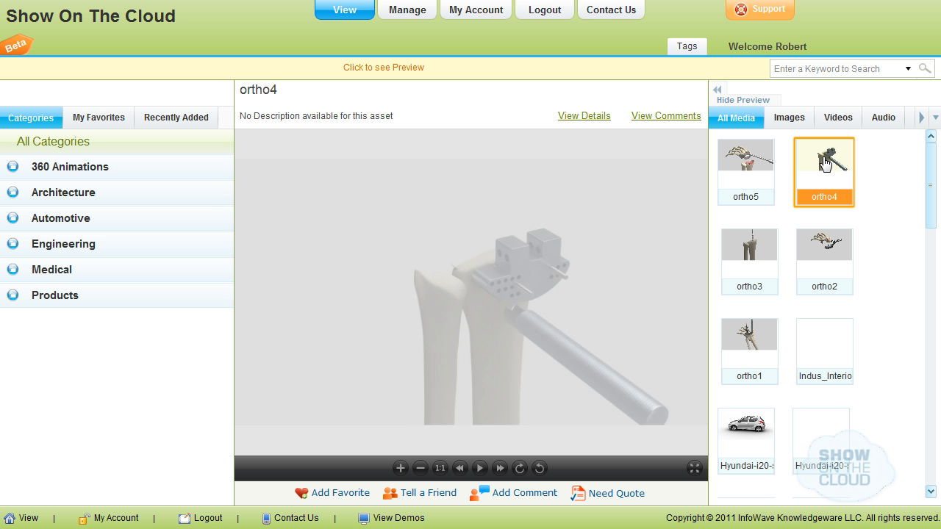
{"action": "left_click", "coordinate": [751, 249]}
{"action": "left_click", "coordinate": [831, 340]}
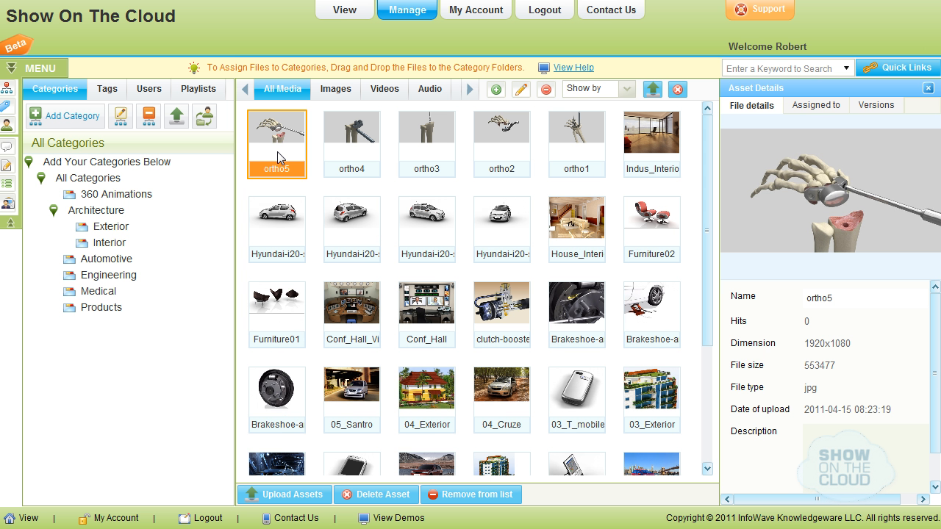
Show details of ortho4, Indus_Interior and House_Interior, then filter to the 360 Animations category
{"action": "left_click", "coordinate": [350, 150]}
{"action": "left_click", "coordinate": [644, 145]}
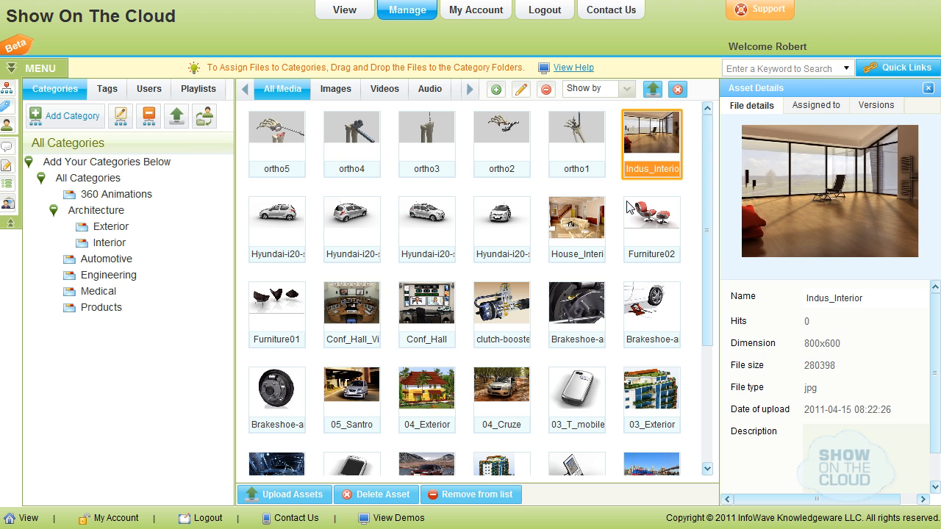
{"action": "left_click", "coordinate": [596, 234]}
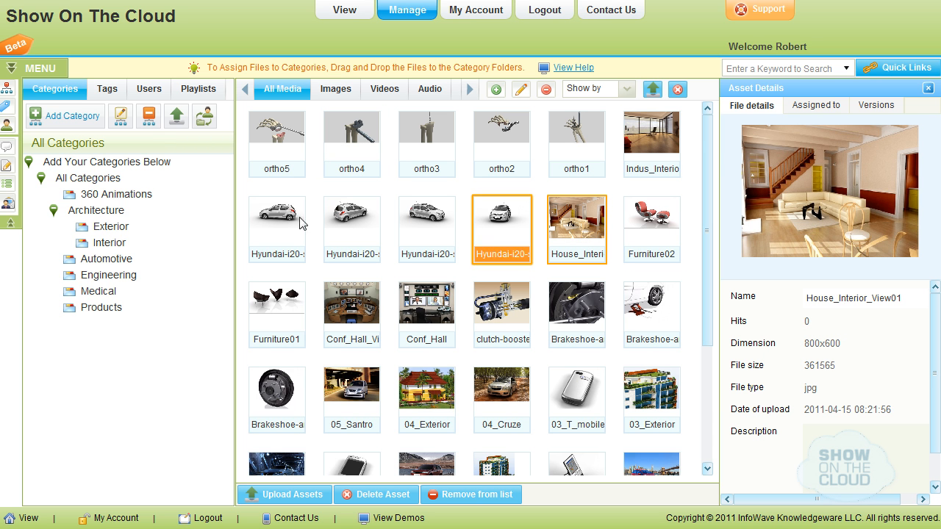
{"action": "left_click", "coordinate": [53, 211]}
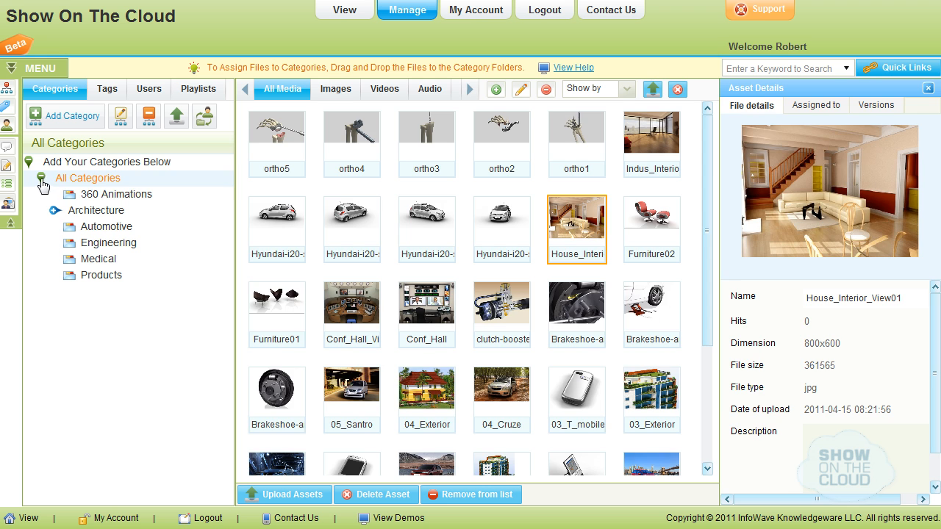
{"action": "left_click", "coordinate": [125, 195]}
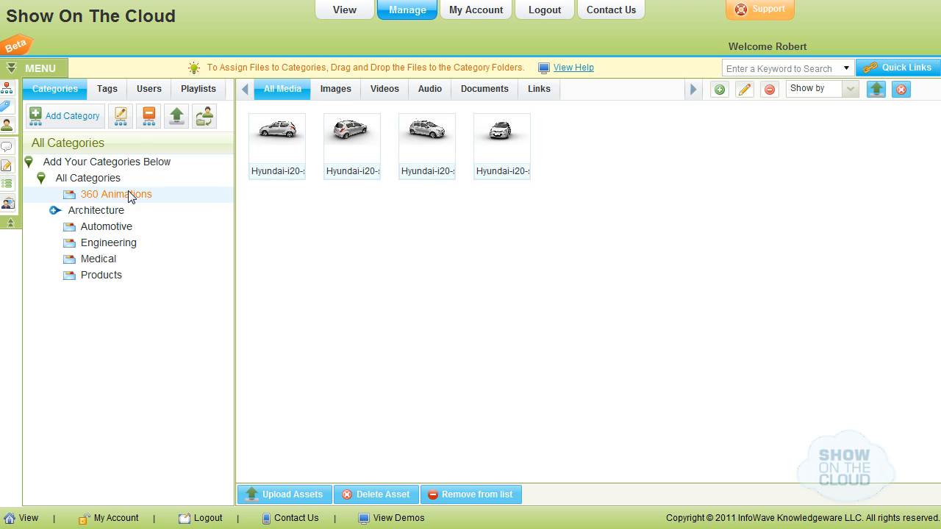
Switch to the tag list and filter media by the i20, Hyundai and Brake show tags
{"action": "left_click", "coordinate": [108, 89]}
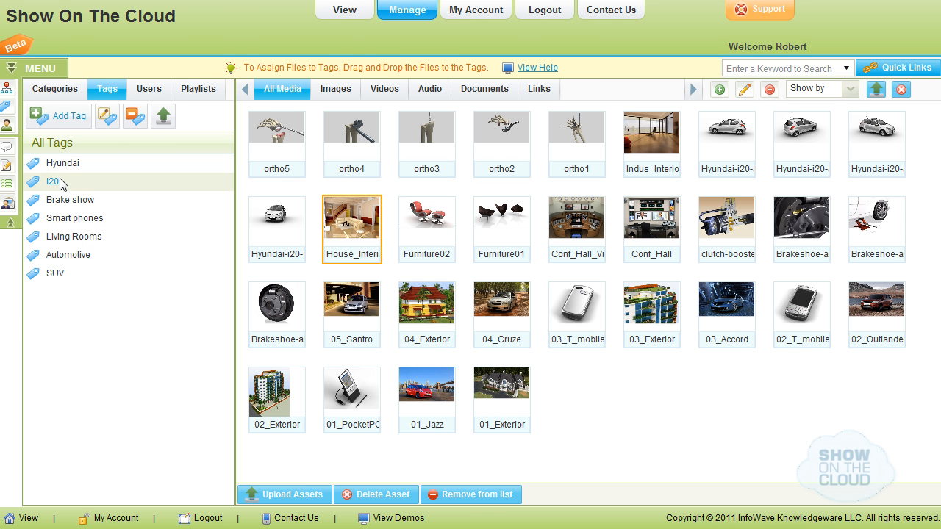
{"action": "left_click", "coordinate": [61, 182]}
{"action": "left_click", "coordinate": [73, 168]}
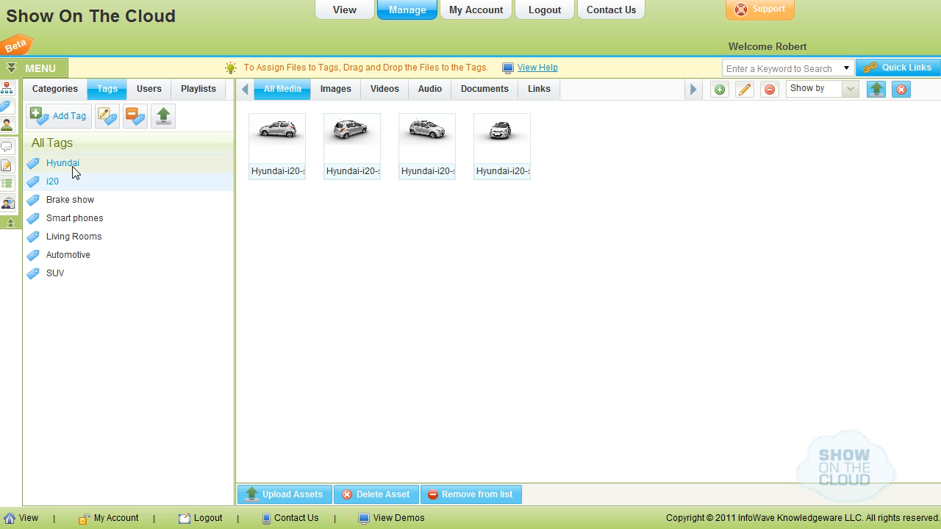
{"action": "left_click", "coordinate": [91, 203]}
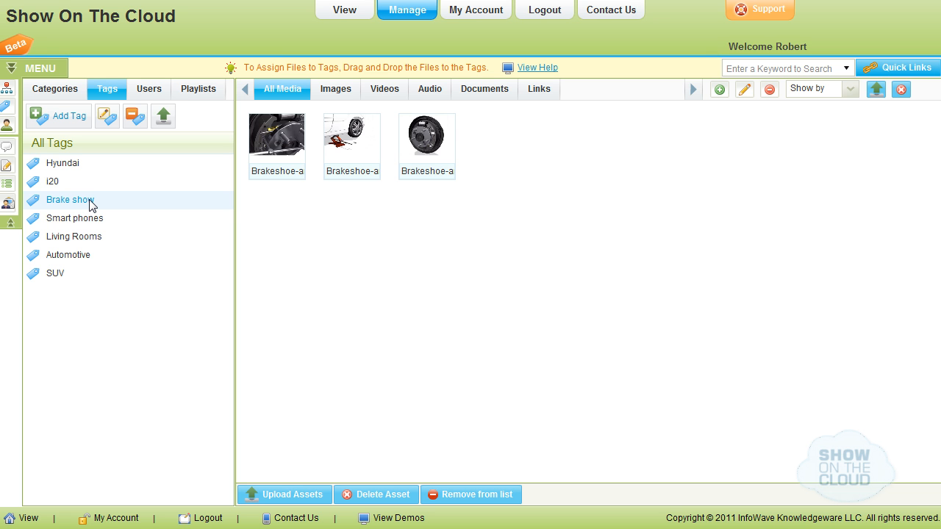
Go to My Account to view the profile's personal details
{"action": "left_click", "coordinate": [470, 12]}
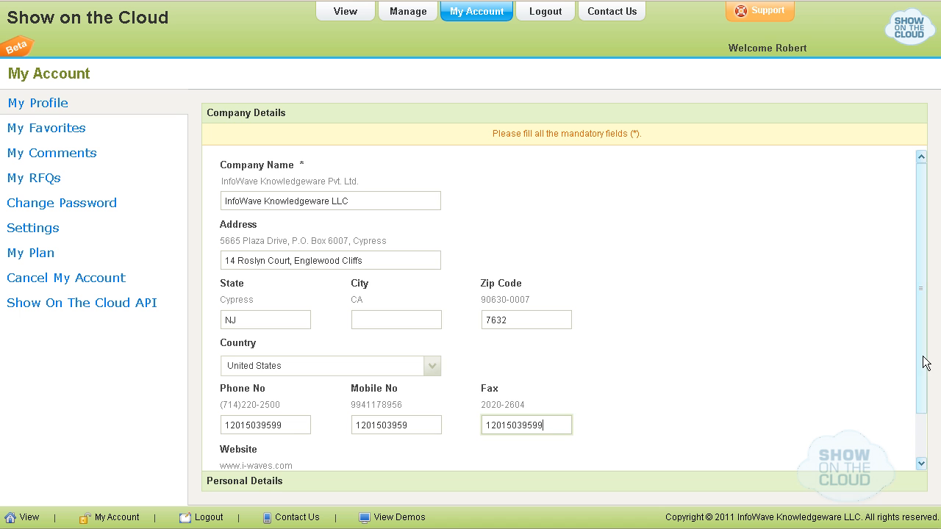
Save the company details, then edit and save the personal details
{"action": "scroll", "coordinate": [920, 358], "scroll_direction": "down", "scroll_amount": 2}
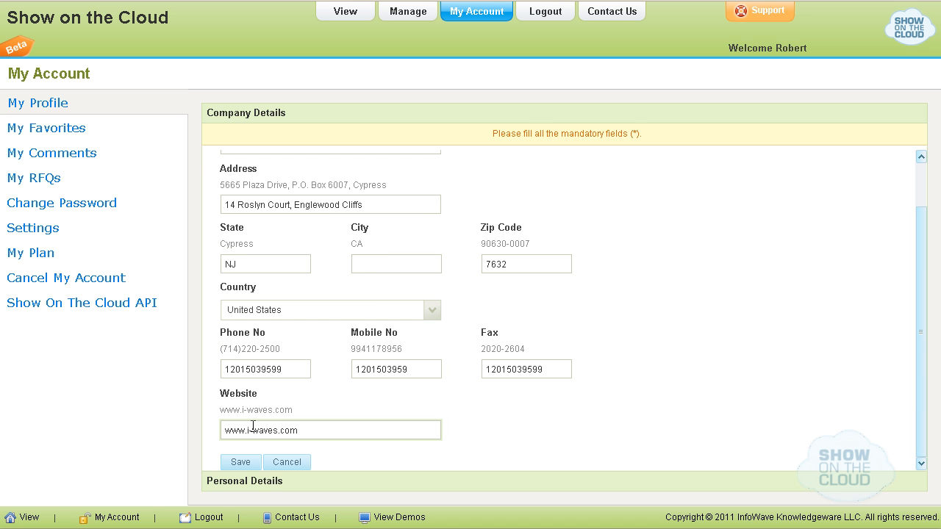
{"action": "left_click", "coordinate": [253, 470]}
{"action": "left_click", "coordinate": [497, 220]}
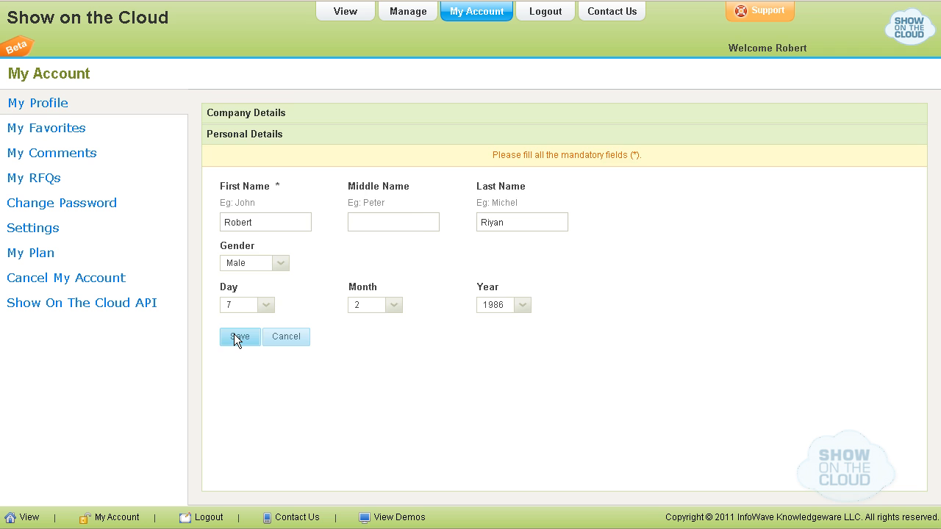
{"action": "left_click", "coordinate": [56, 131]}
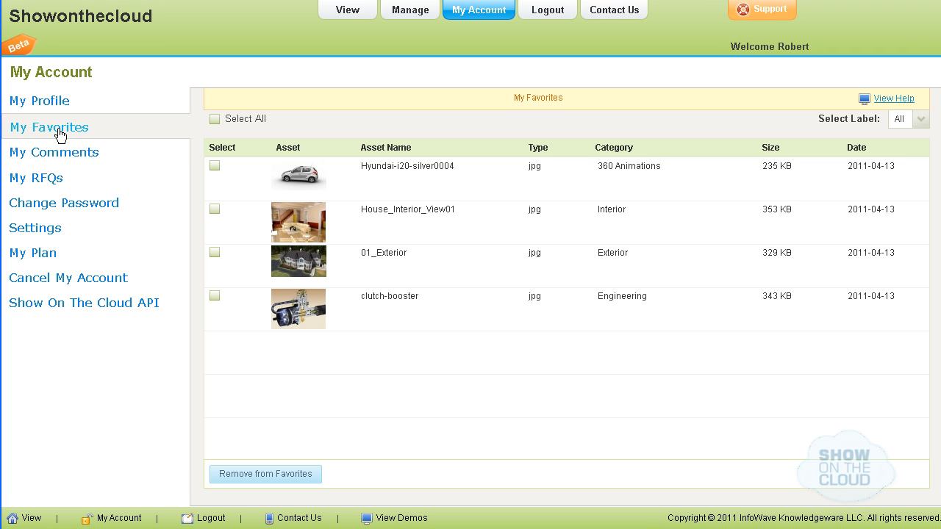
Look through My Comments, My RFQs and Change Password, then start choosing a new company logo in Settings
{"action": "left_click", "coordinate": [60, 159]}
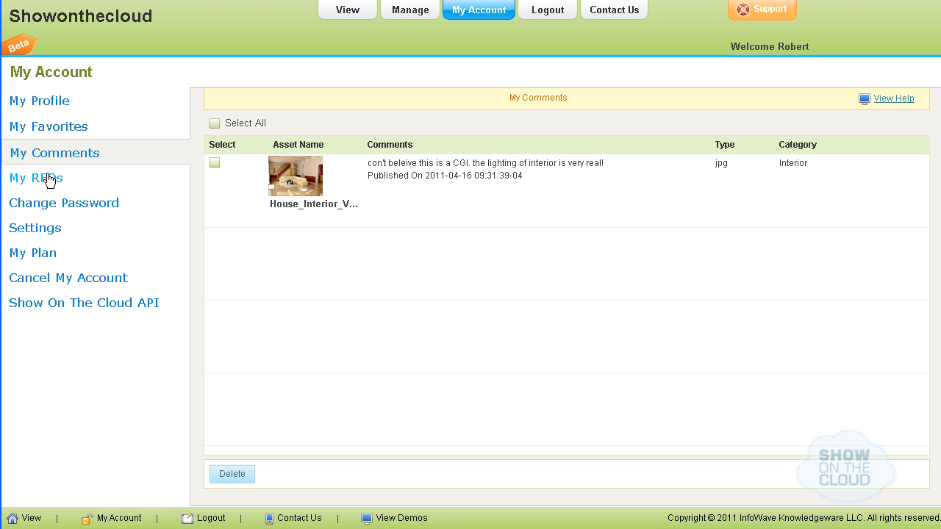
{"action": "left_click", "coordinate": [48, 179]}
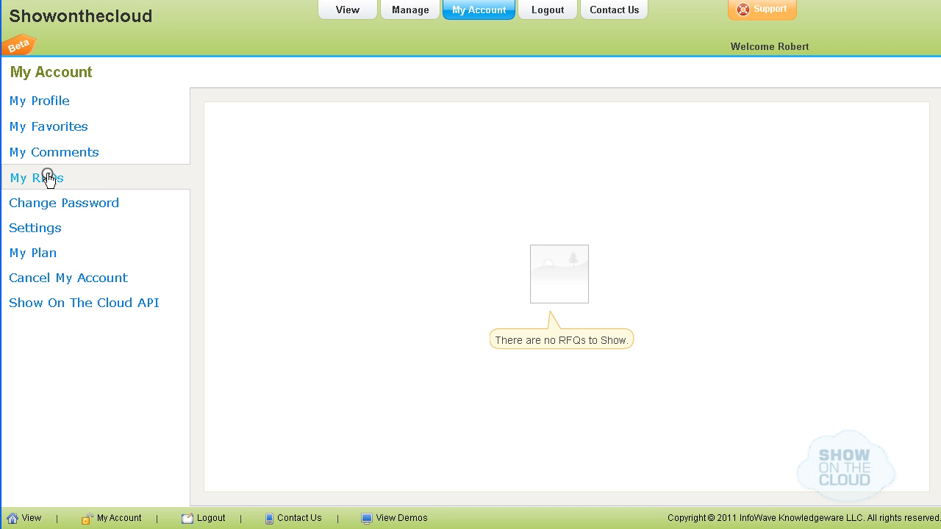
{"action": "left_click", "coordinate": [49, 209]}
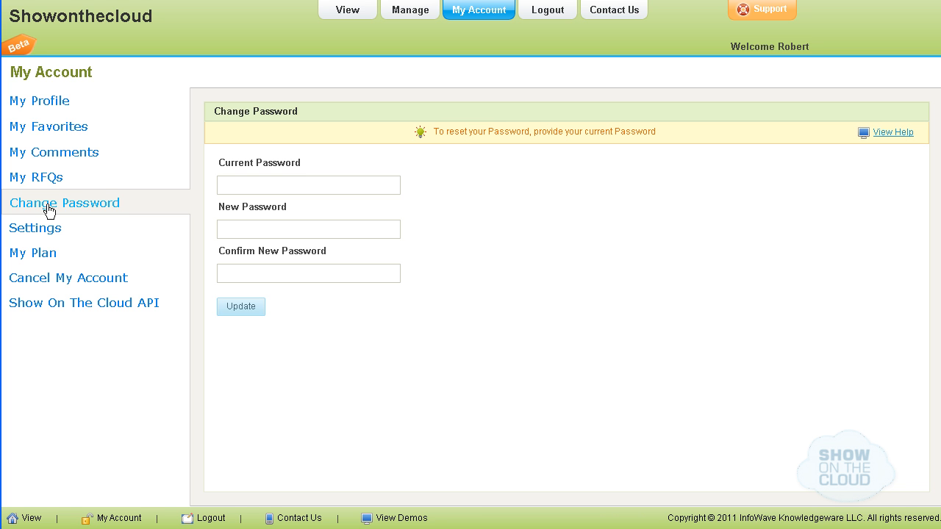
{"action": "left_click", "coordinate": [35, 227]}
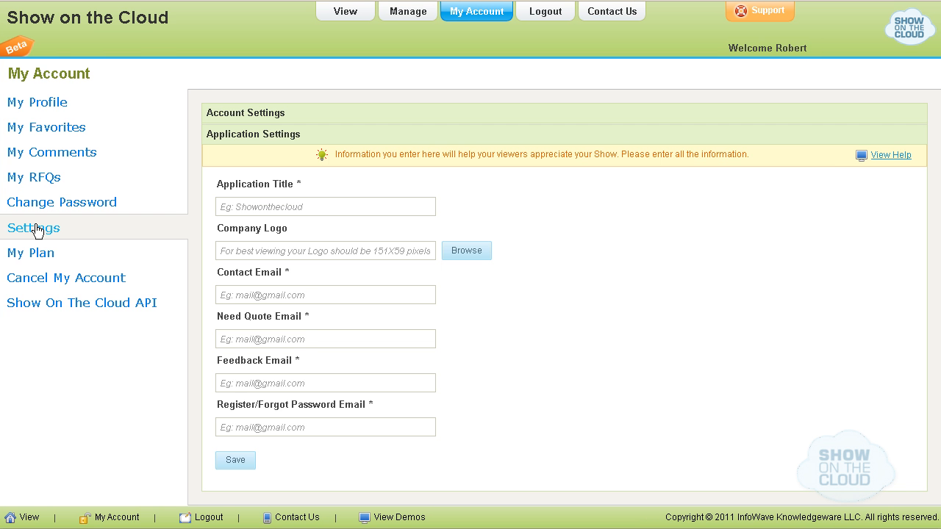
{"action": "left_click", "coordinate": [468, 250]}
Set logo.png from the IW Logo folder as the company logo and save the application settings
{"action": "double_click", "coordinate": [74, 140]}
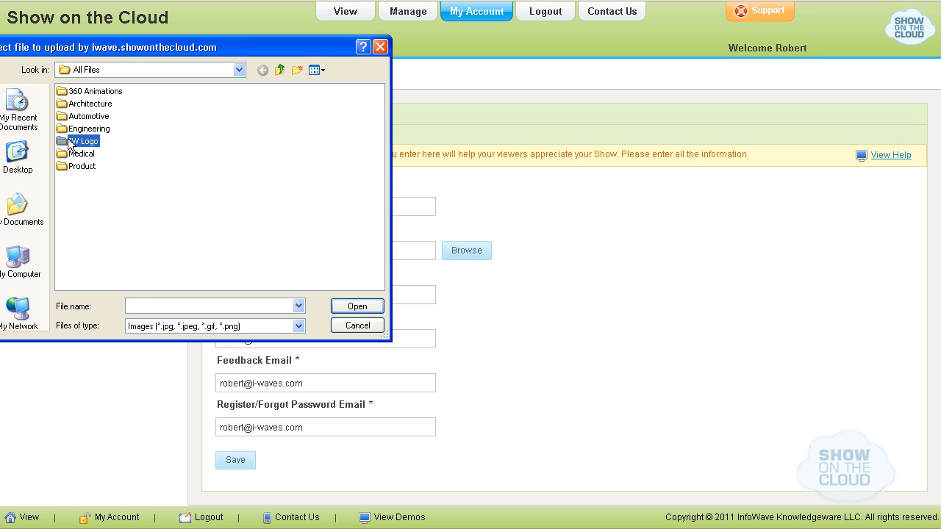
{"action": "left_click", "coordinate": [70, 93]}
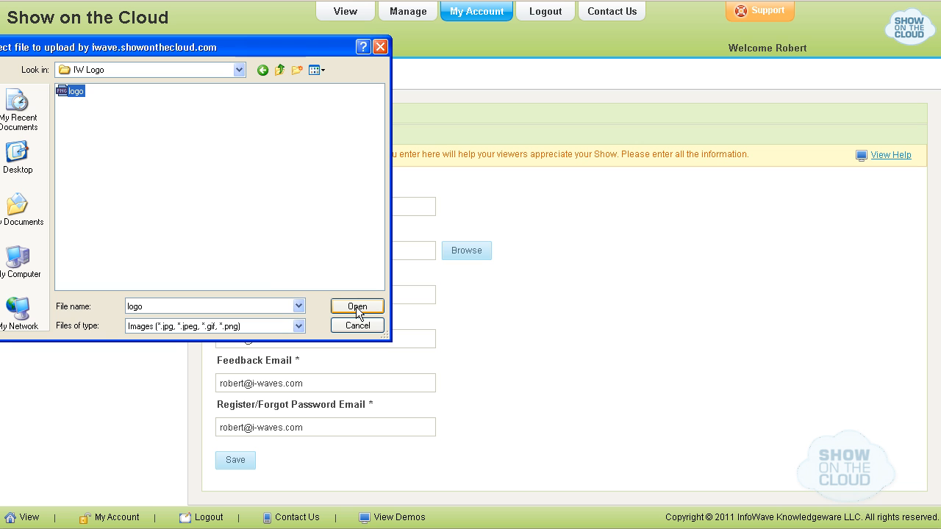
{"action": "left_click", "coordinate": [356, 307]}
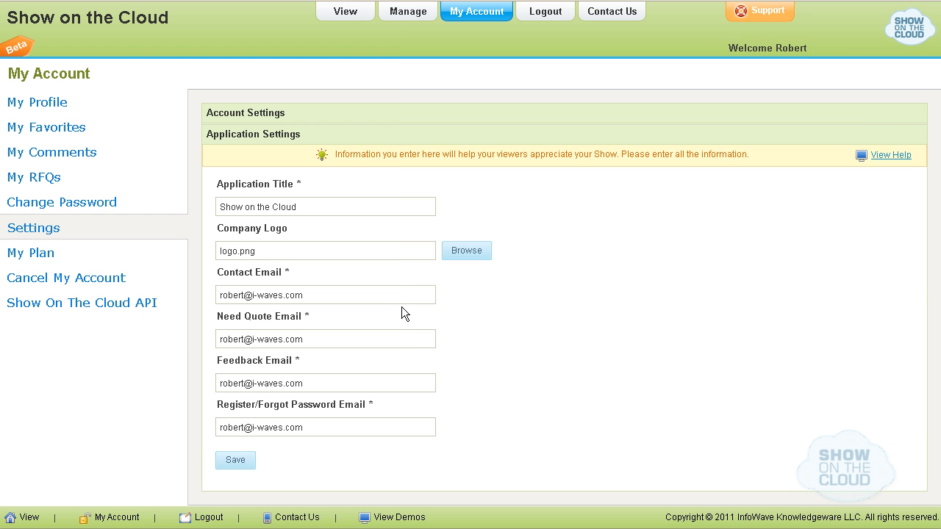
{"action": "left_click", "coordinate": [273, 115]}
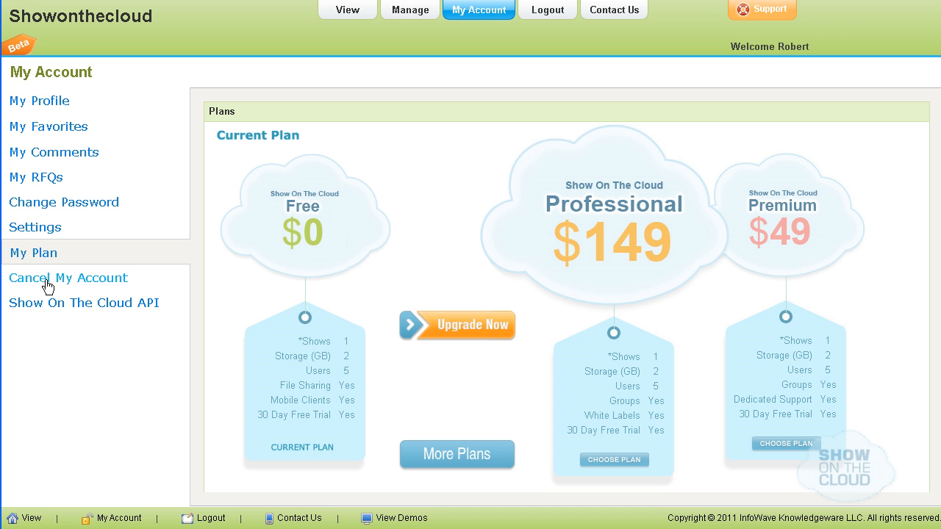
Review the Cancel My Account and Show On The Cloud API pages, then open the Contact Us form
{"action": "left_click", "coordinate": [47, 286]}
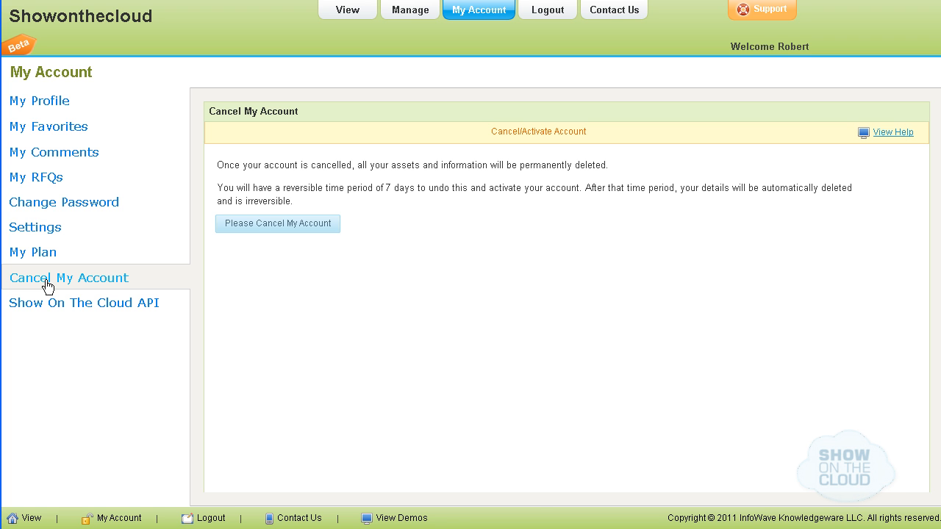
{"action": "left_click", "coordinate": [52, 312]}
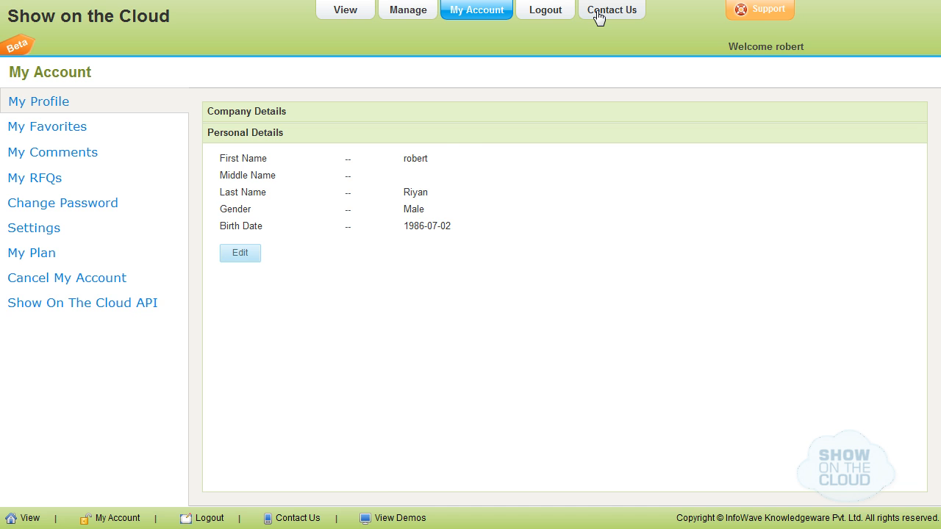
{"action": "left_click", "coordinate": [598, 12]}
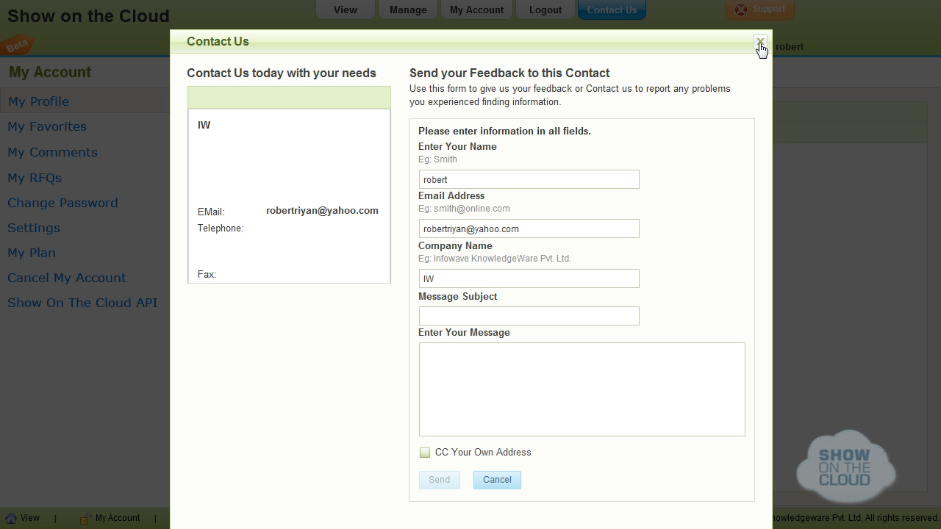
Cancel the Contact Us form, then open and cancel the 'Share your views on ShowOnTheCloud' feedback dialog
{"action": "left_click", "coordinate": [498, 488]}
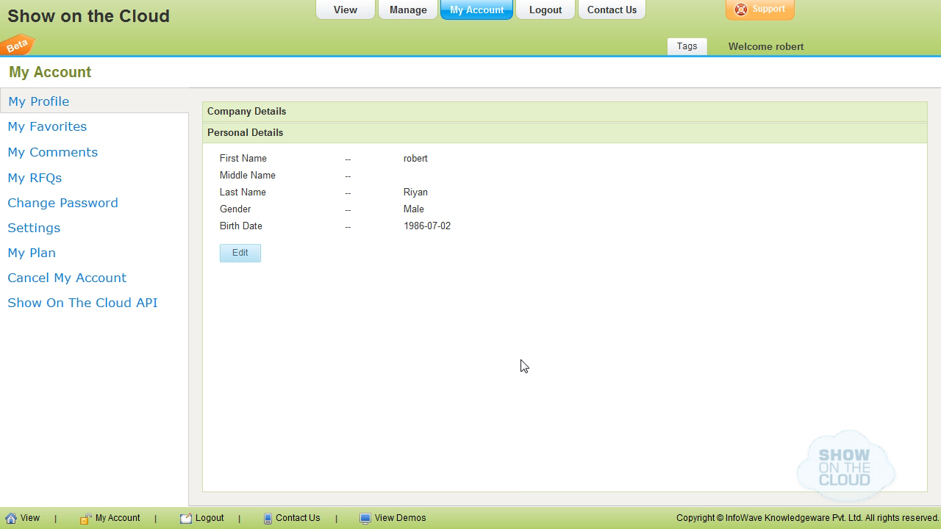
{"action": "left_click", "coordinate": [748, 13]}
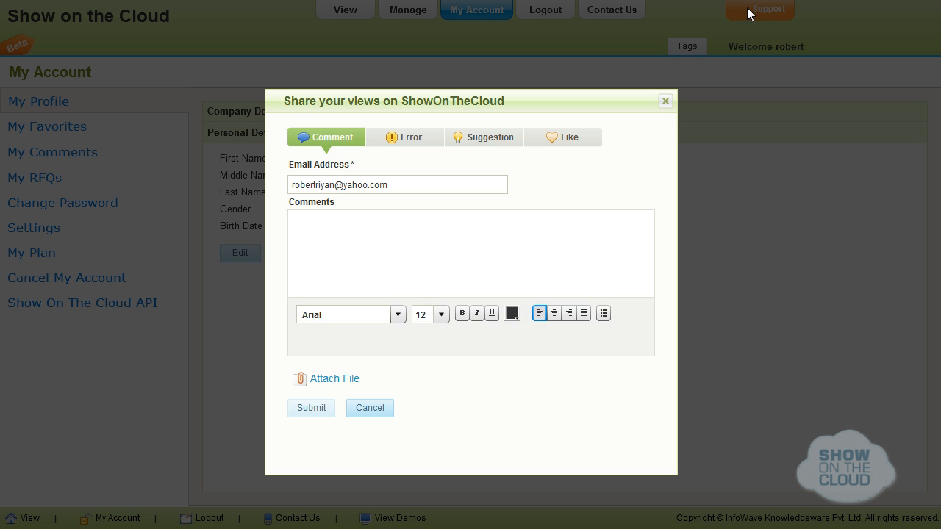
{"action": "left_click", "coordinate": [370, 409]}
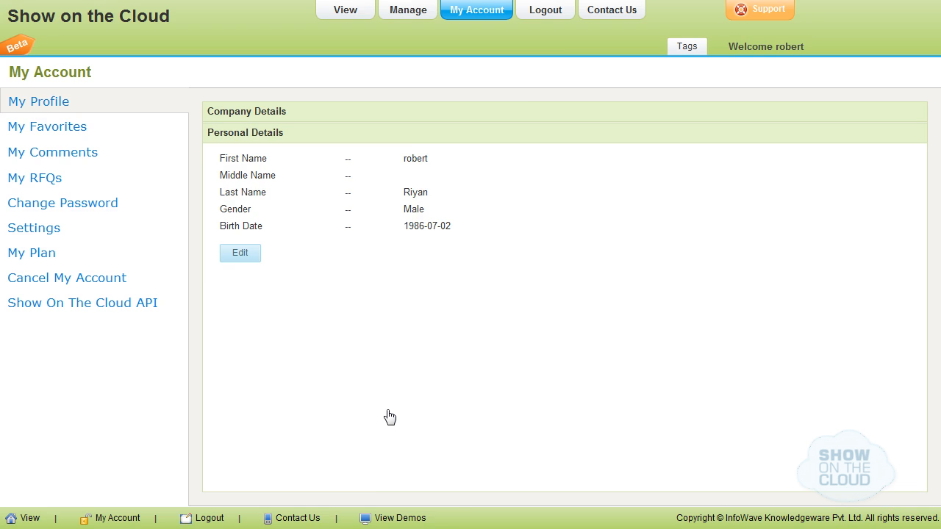